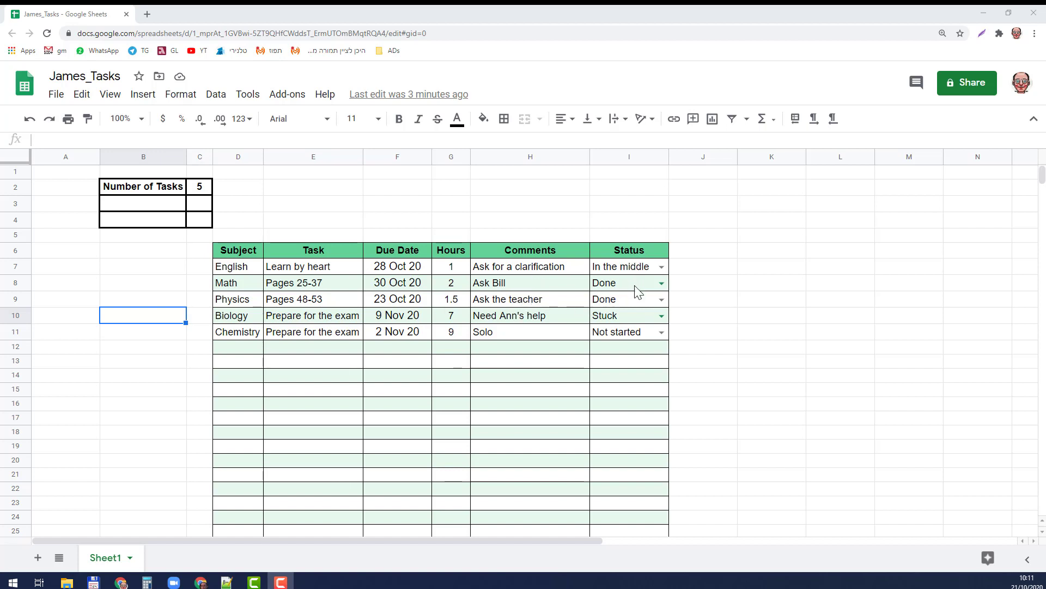
Save the English task's status validation as a list: Not started, In the middle, Stuck, Done.
left_click(661, 267)
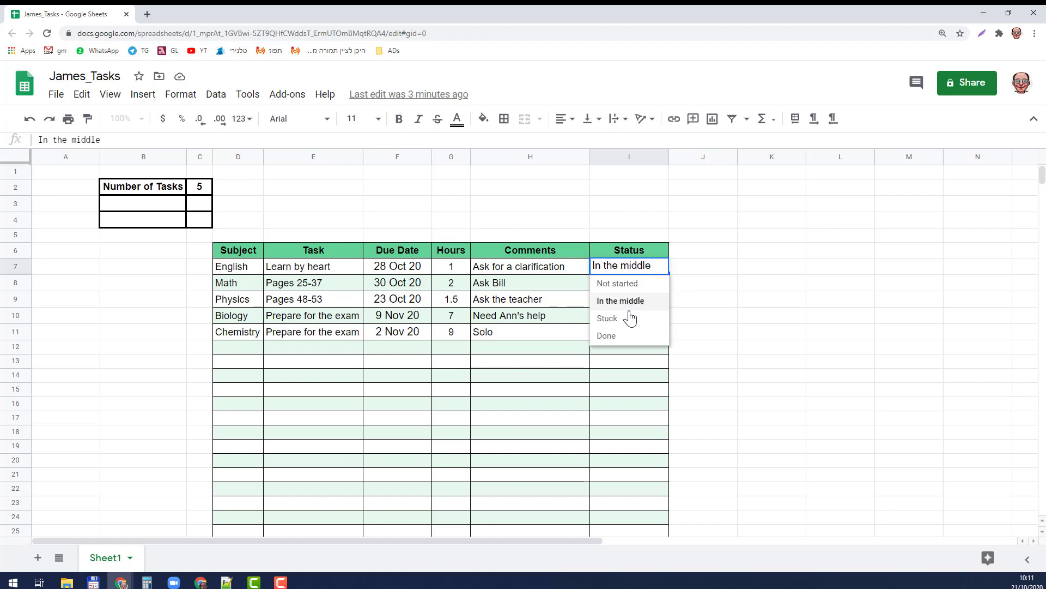
left_click(550, 350)
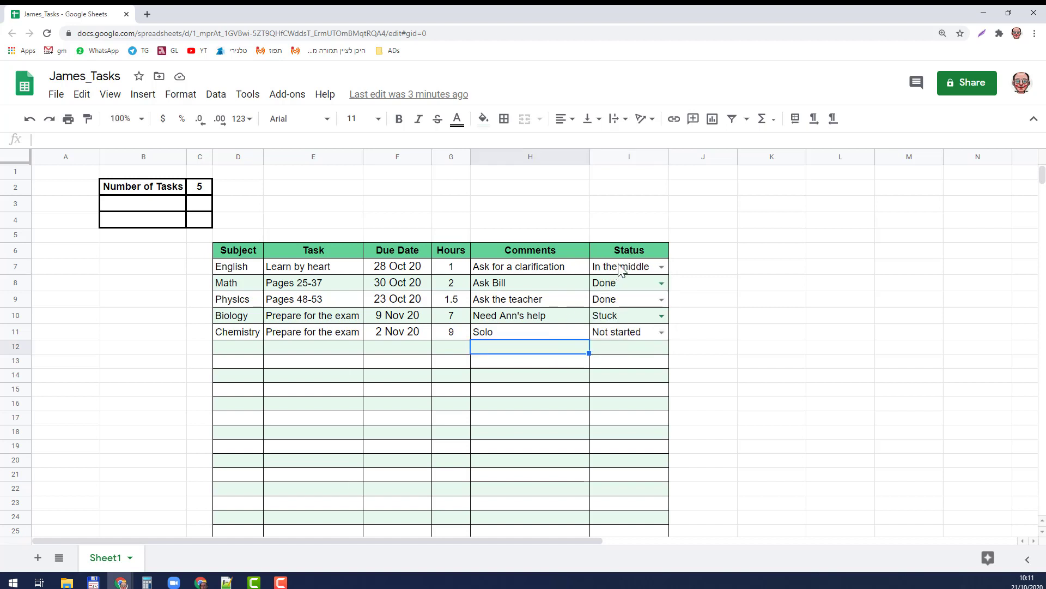
left_click(622, 268)
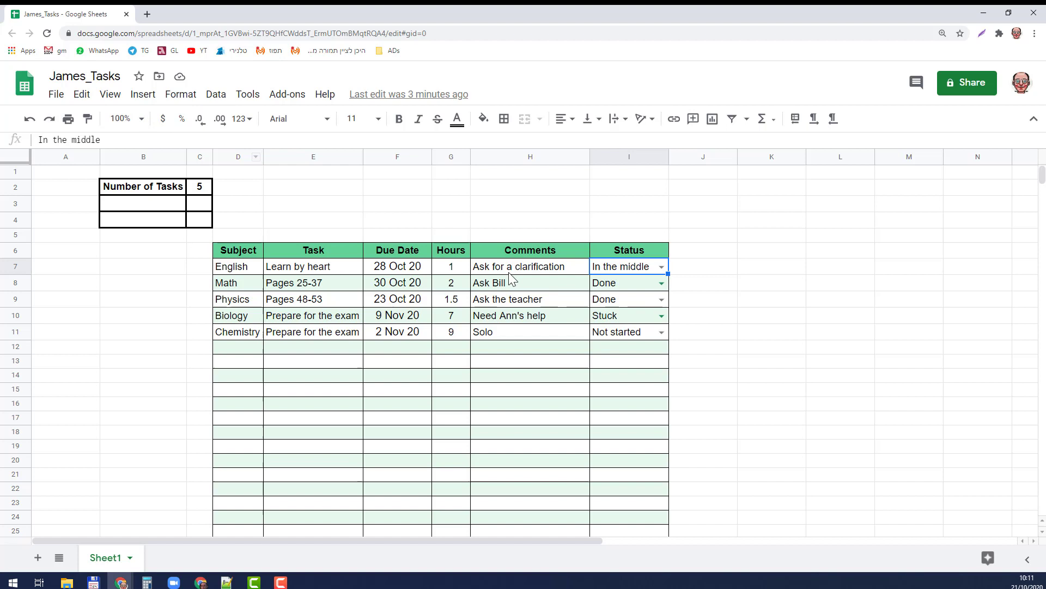
left_click(217, 95)
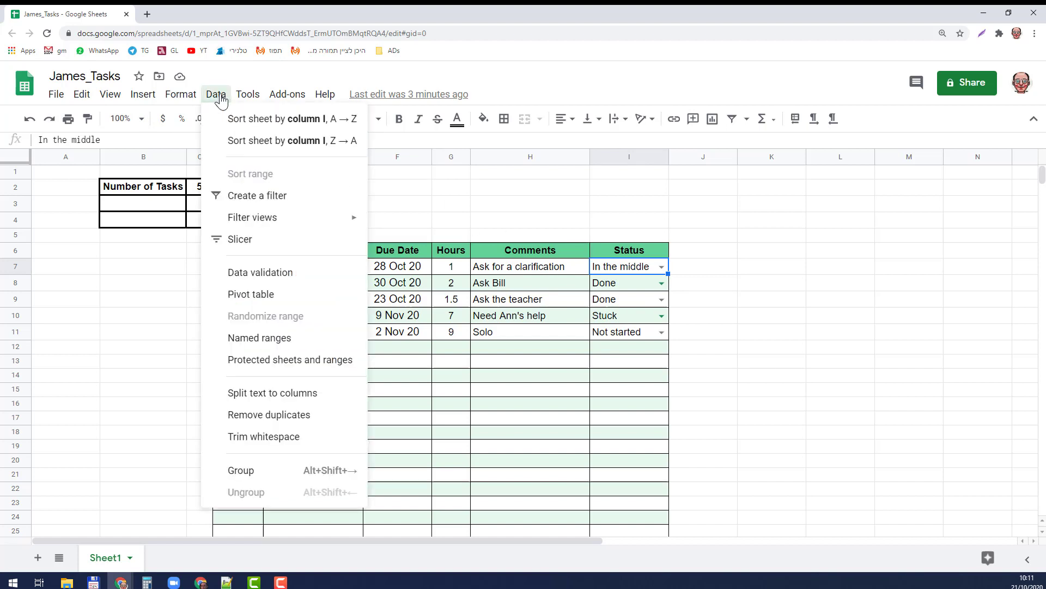
left_click(277, 269)
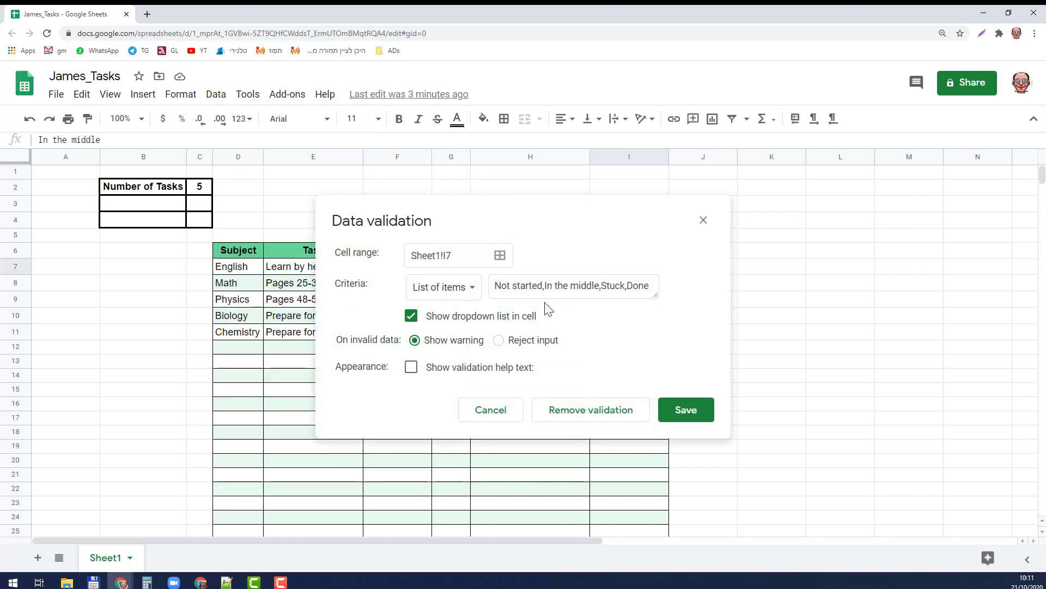
left_click(470, 294)
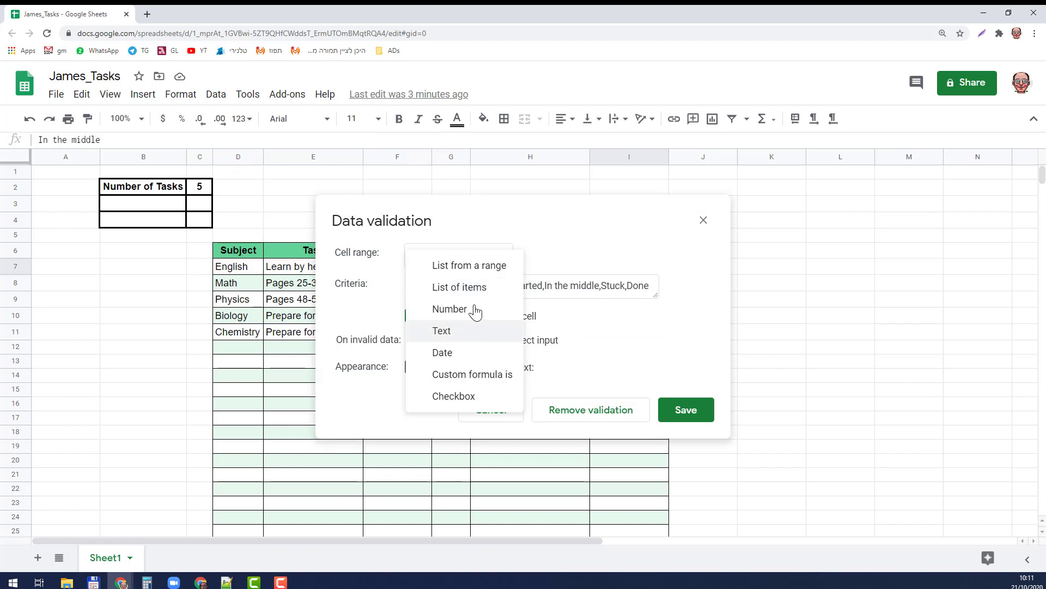
left_click(484, 297)
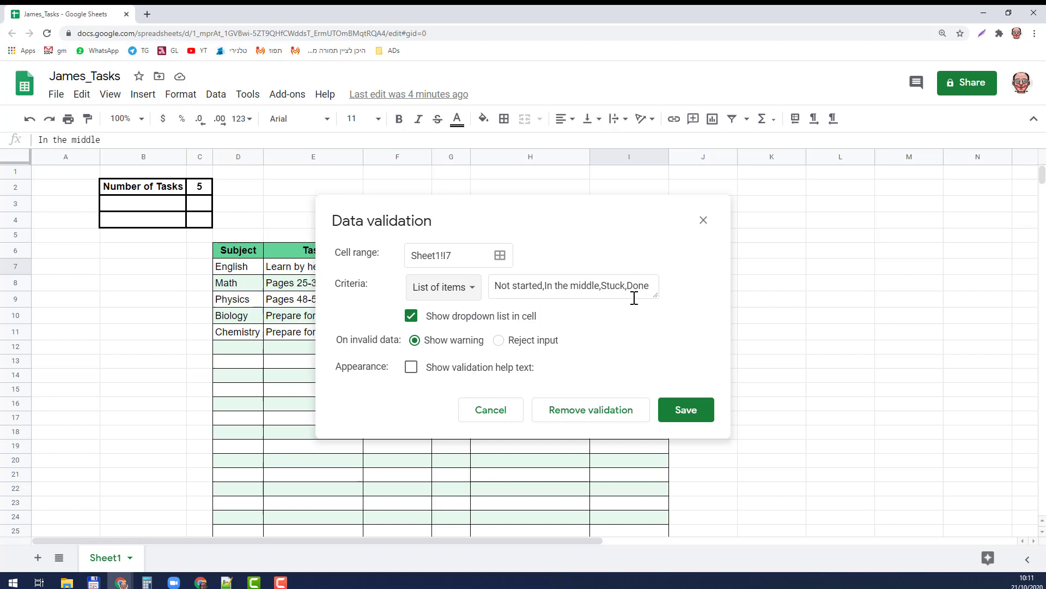
left_click(681, 411)
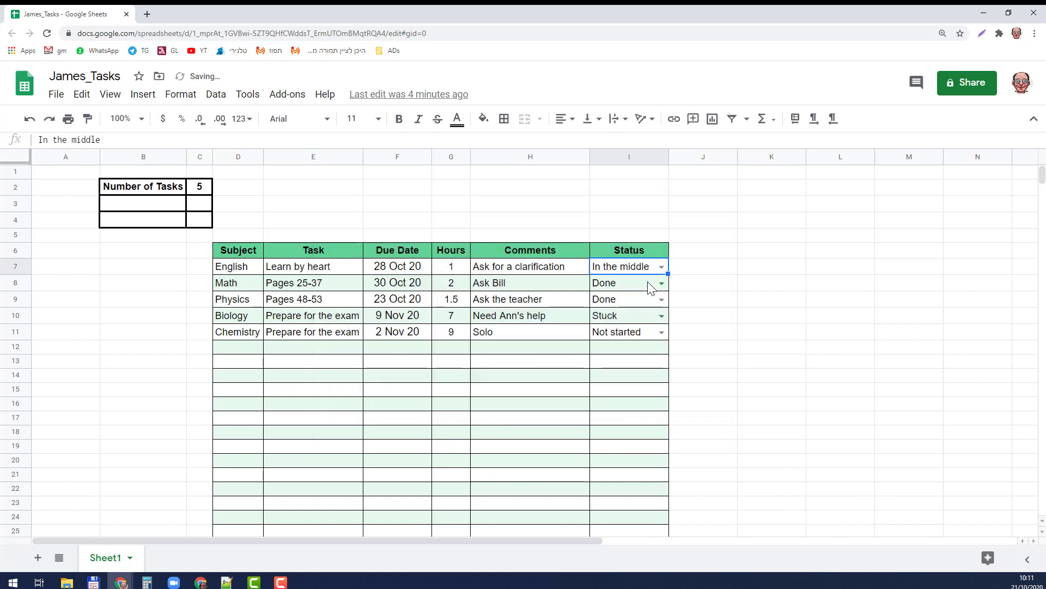
Set the English task's status in I7 to Not started.
left_click(663, 268)
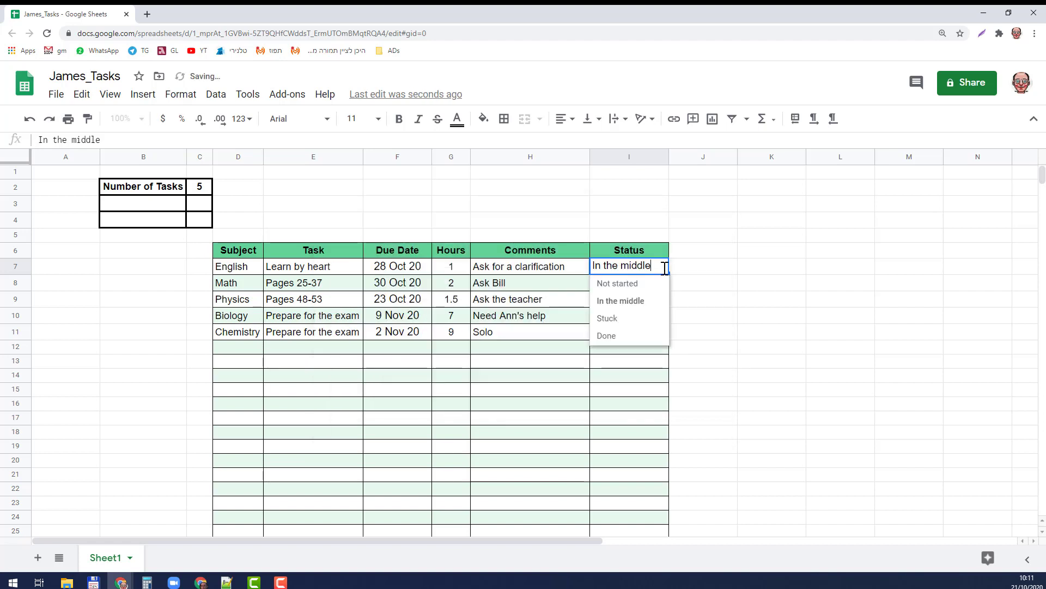
left_click(631, 301)
left_click(660, 267)
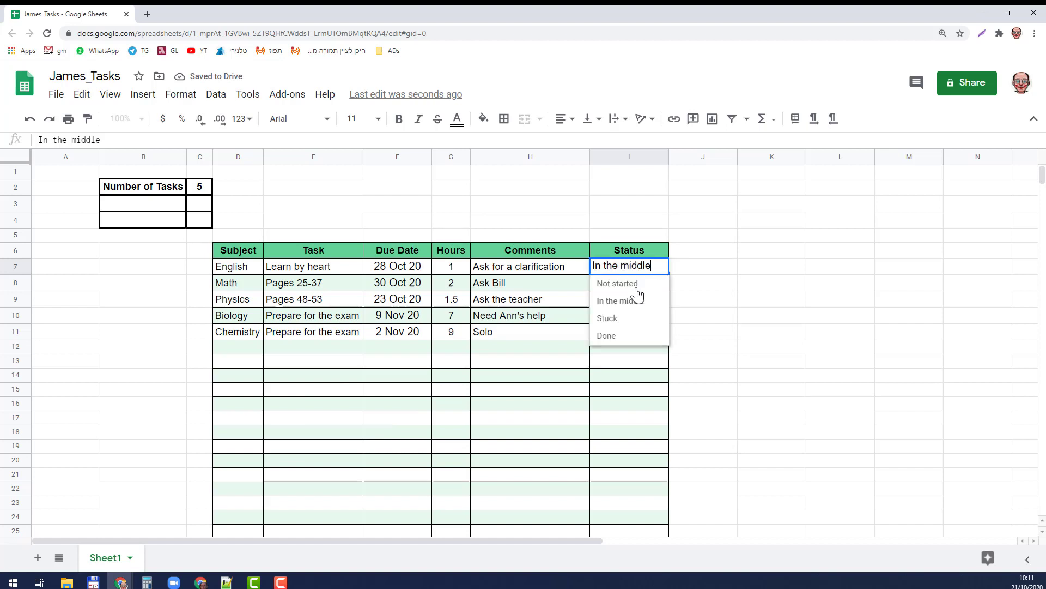
left_click(635, 284)
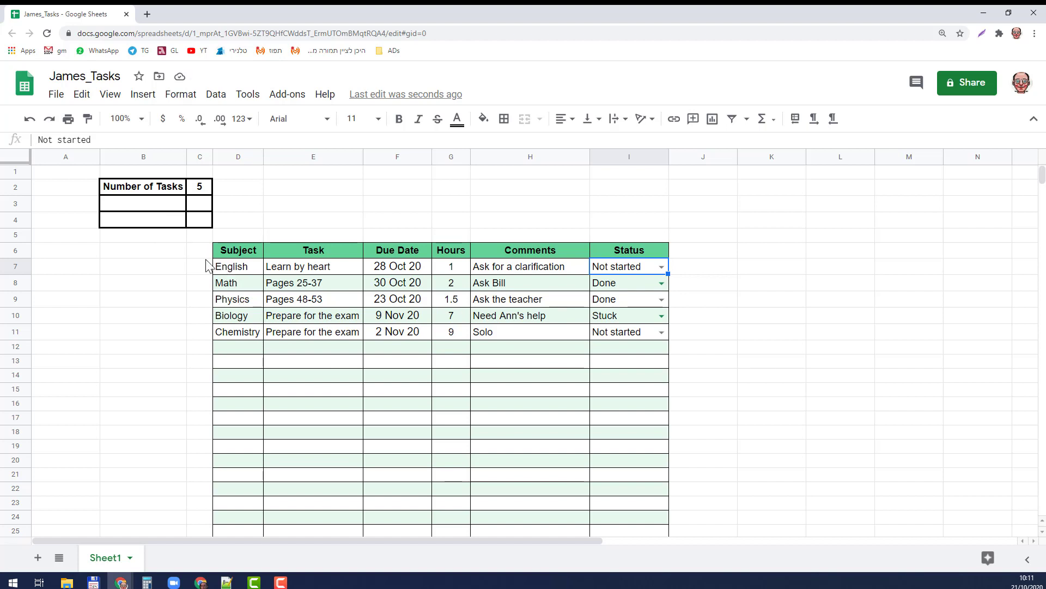
Review the Number of Tasks COUNTA formula in C2, which shows 5.
left_click(151, 192)
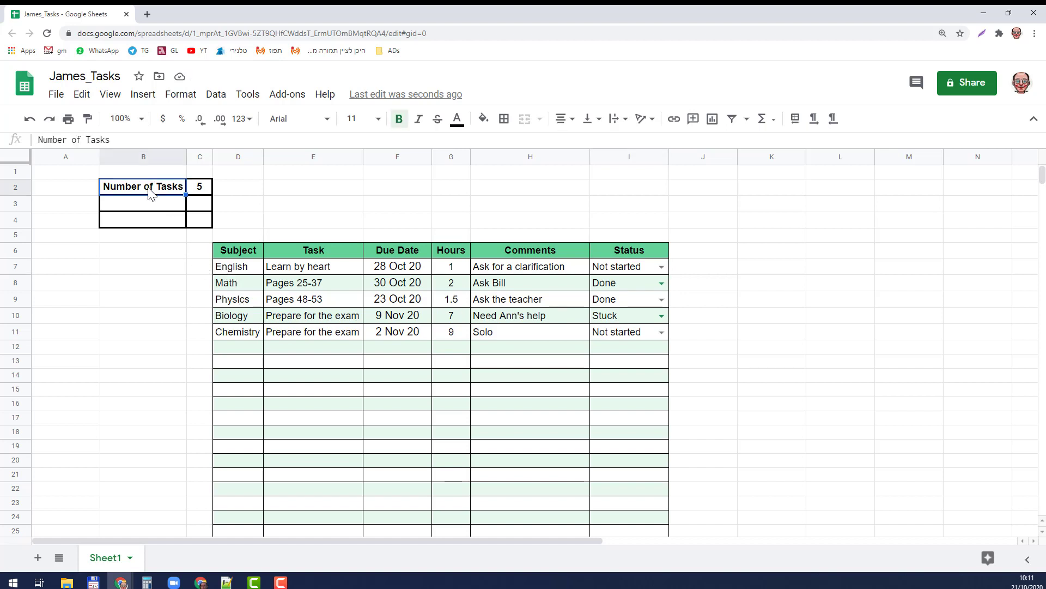
left_click(203, 190)
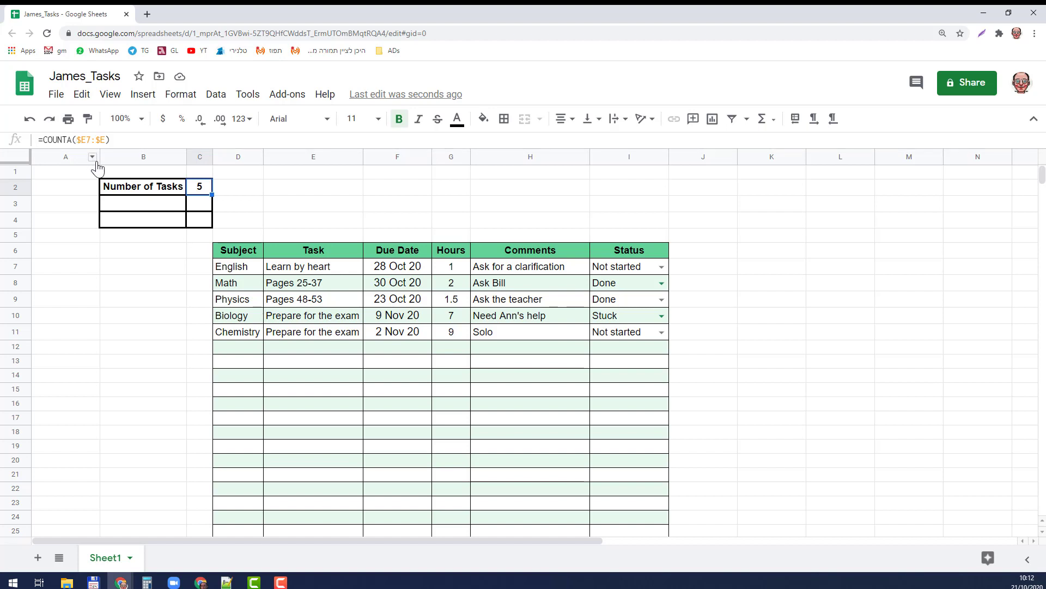
double_click(90, 140)
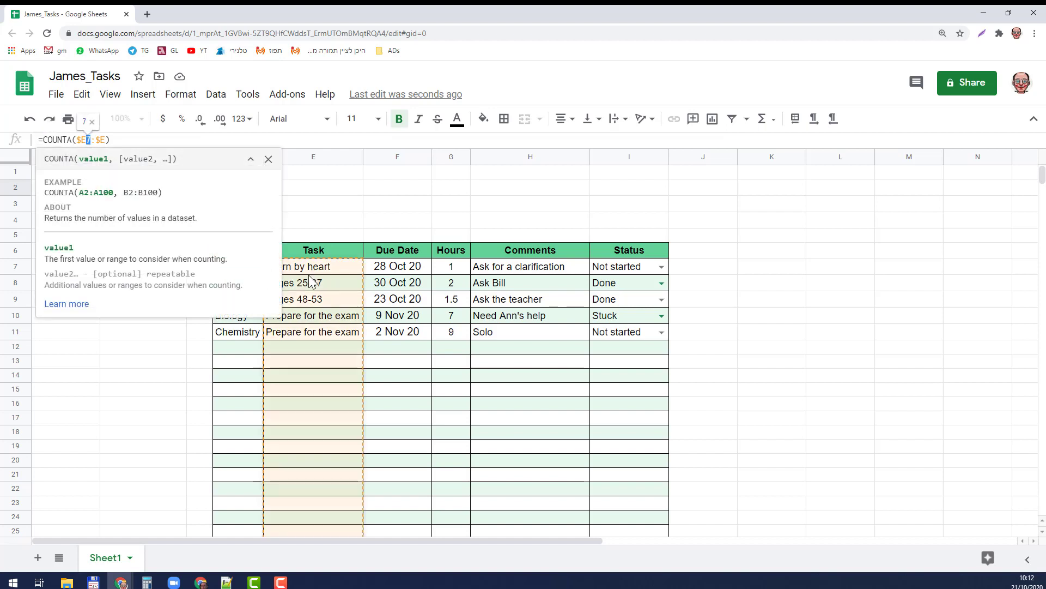
left_click(322, 191)
left_click(326, 271)
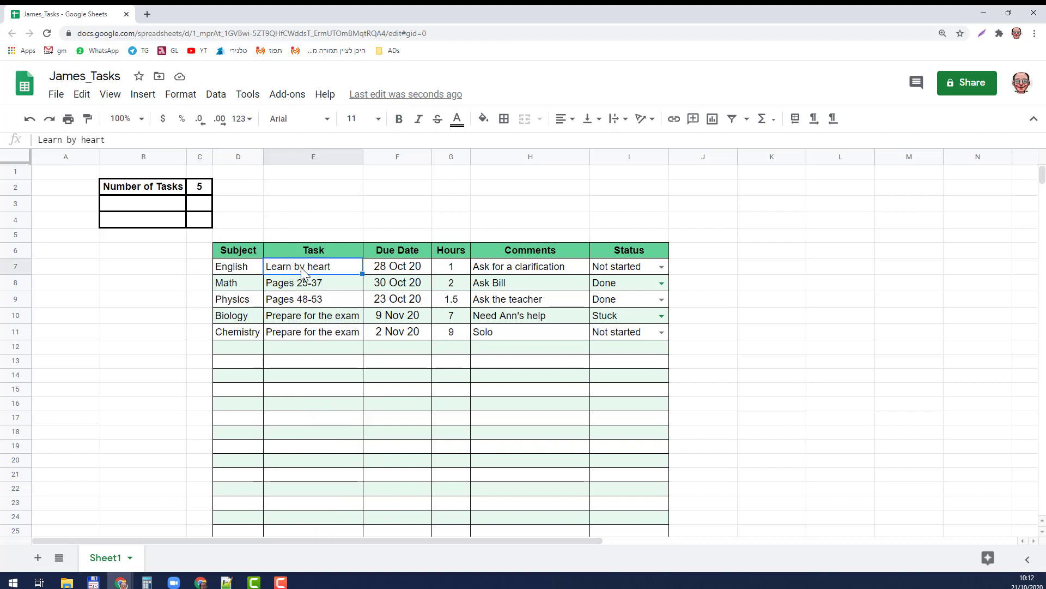
left_click(199, 190)
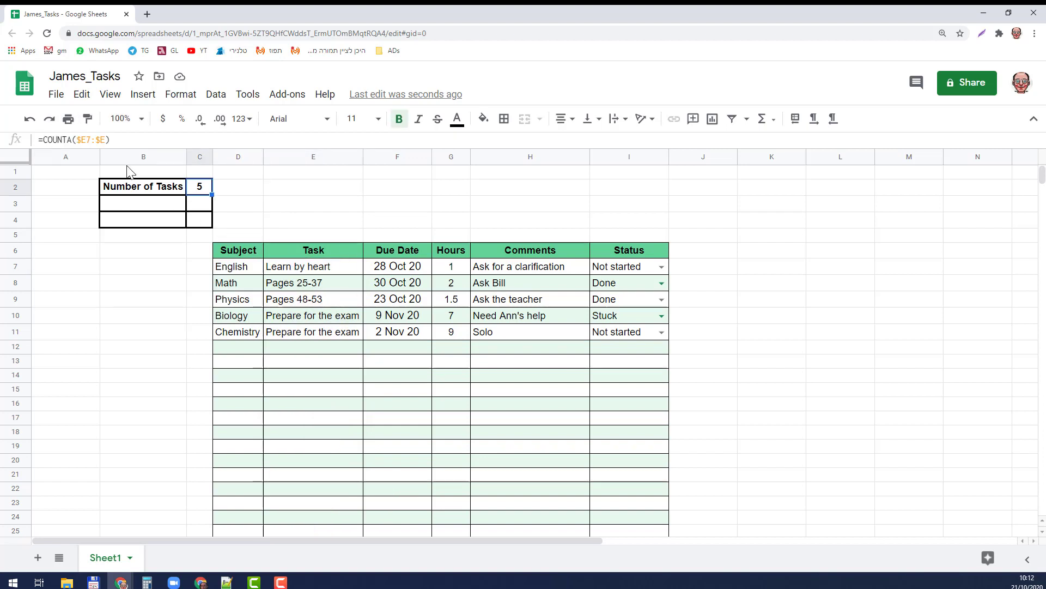
Change C2's formula to =COUNTA($E7:$E) so it counts Task entries from row 7 down.
left_click(105, 140)
key("BackSpace")
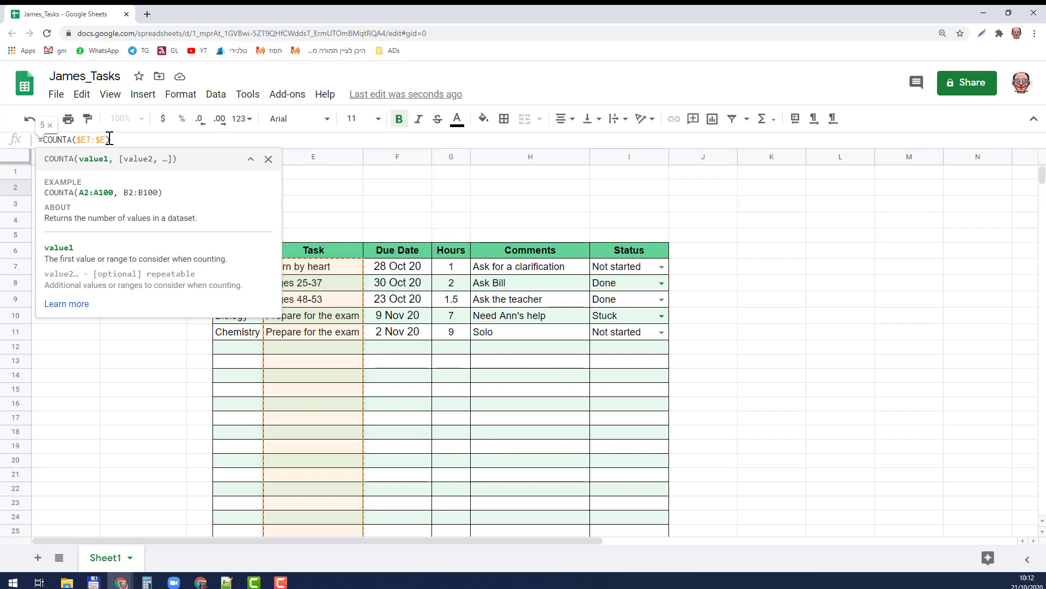
type(")")
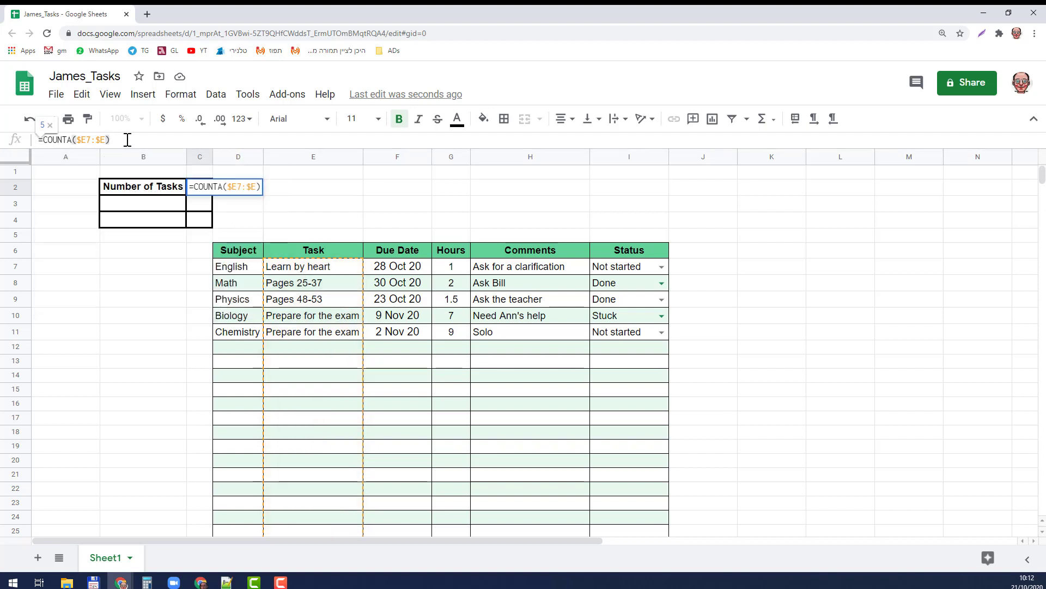
key("BackSpace")
key("Left")
key("Return")
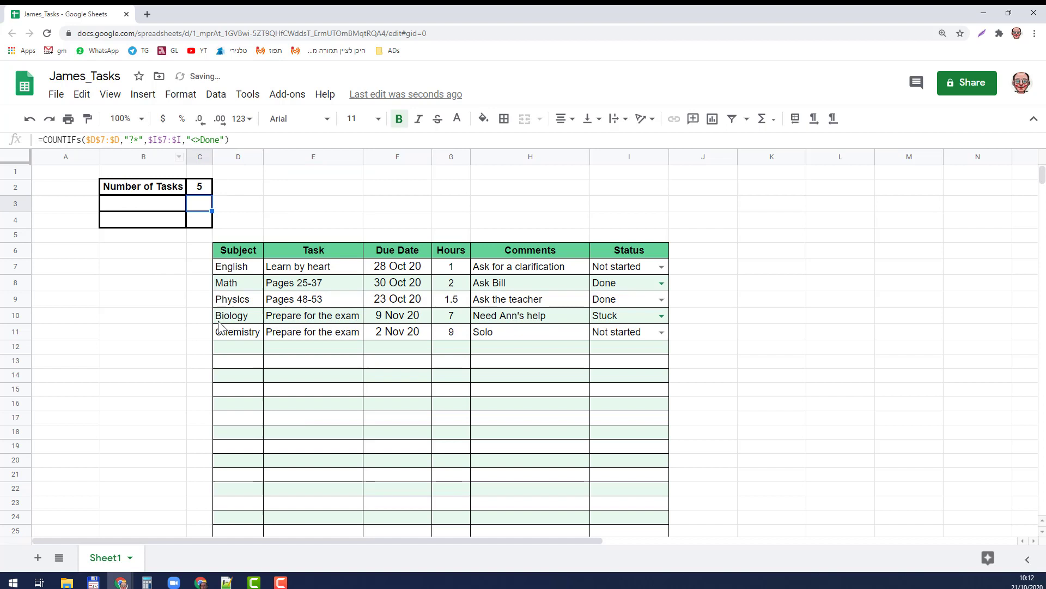
Copy Math, Prepare for the exam, and row 11's date, hours and Solo comment into row 12.
left_click(246, 287)
key("ctrl+c")
left_click(255, 350)
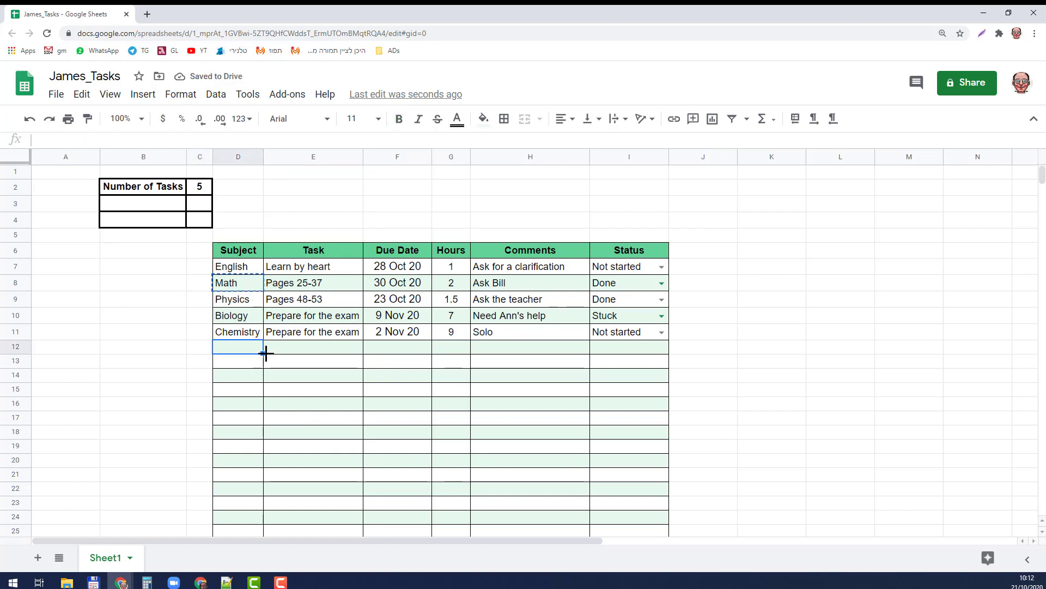
key("ctrl+v")
left_click(301, 333)
key("ctrl+c")
left_click(315, 357)
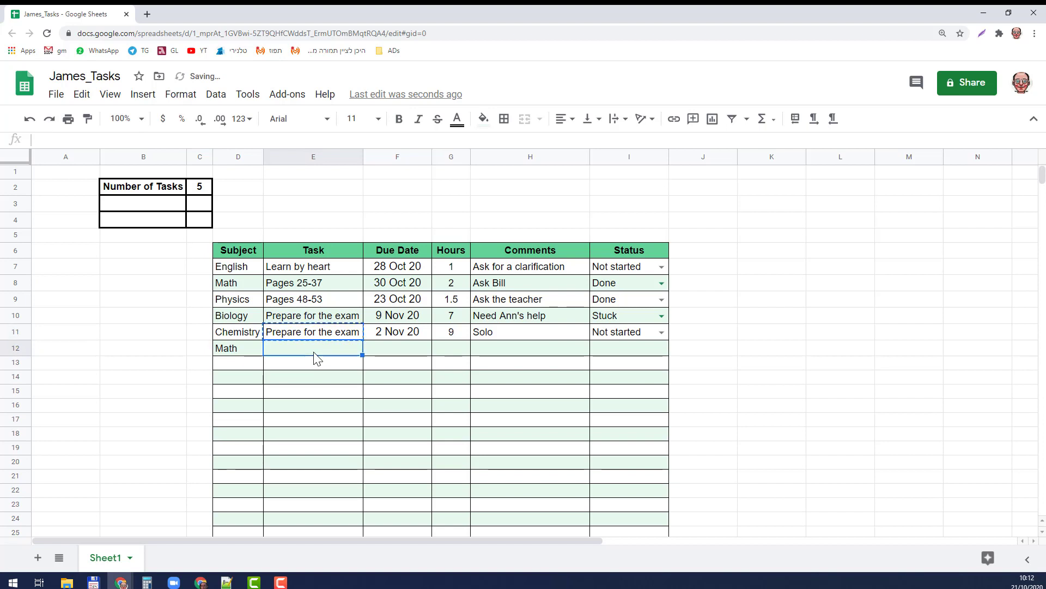
key("ctrl+v")
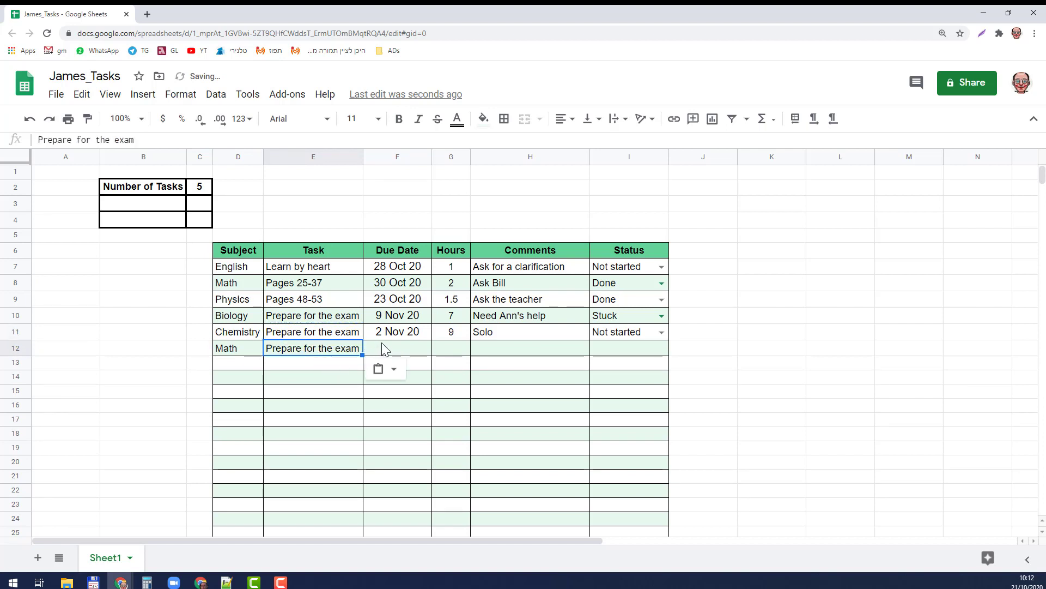
left_click_drag(393, 337, 496, 335)
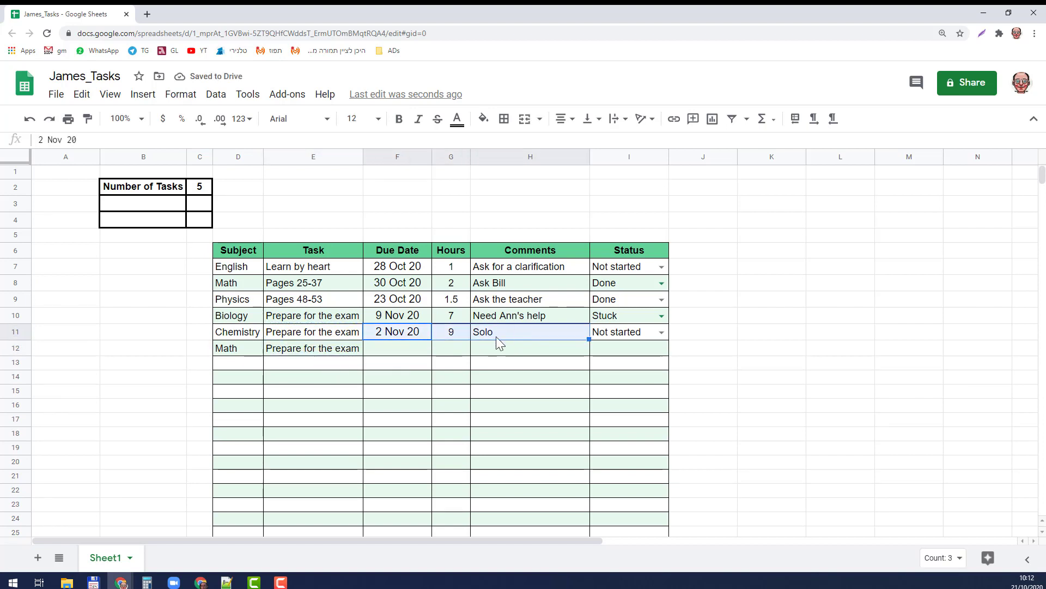
key("ctrl+c")
left_click_drag(410, 353, 496, 354)
key("ctrl+v")
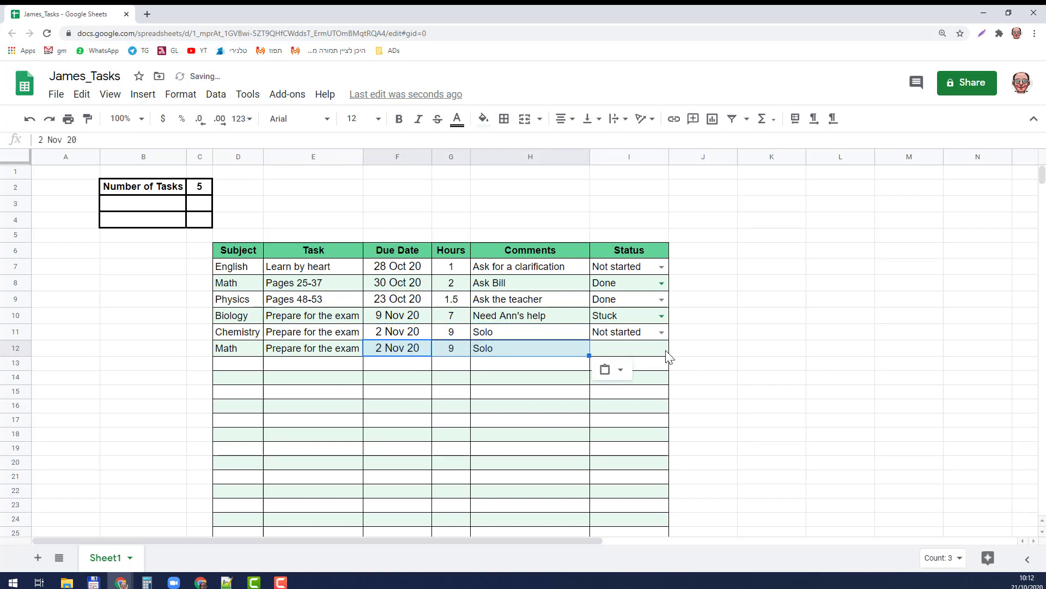
Set the new task's status to In the middle, hours to 8 and due date to 19 Nov 20.
left_click(644, 335)
key("ctrl+c")
left_click(640, 349)
key("ctrl+v")
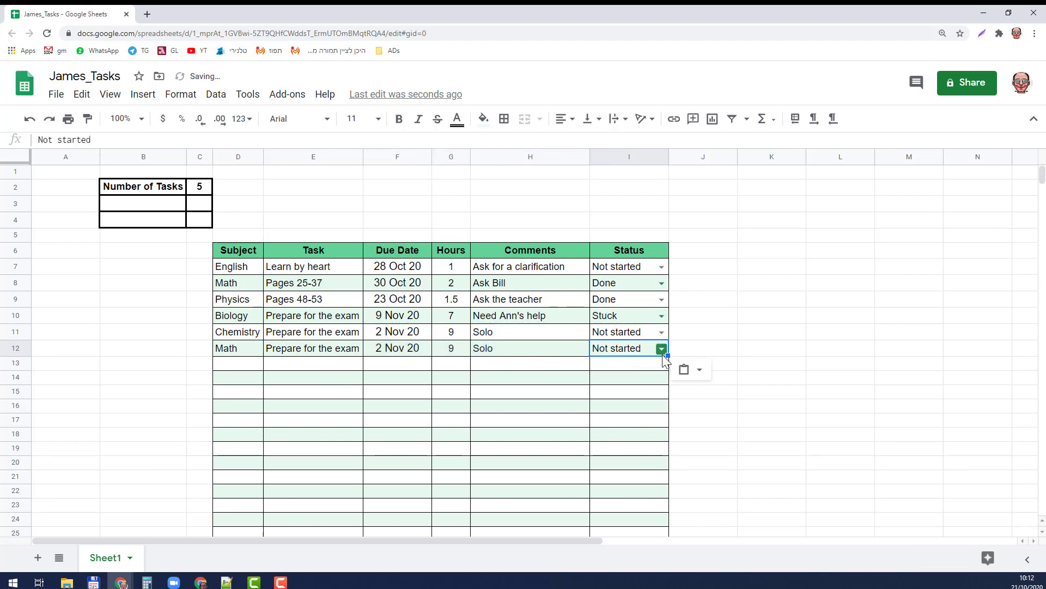
double_click(646, 352)
left_click(637, 384)
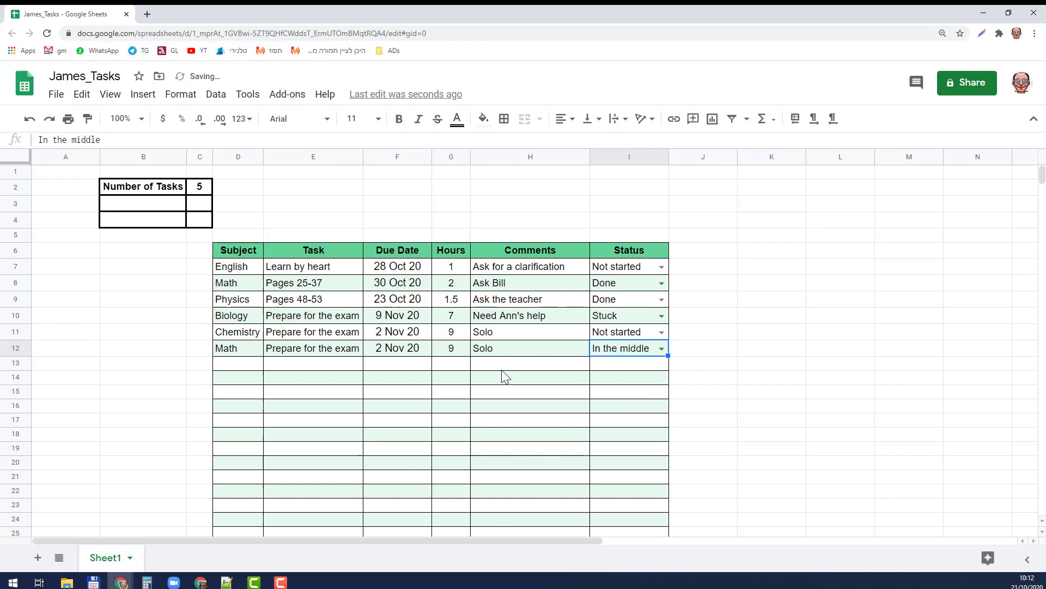
left_click(452, 353)
type("8")
key("Left")
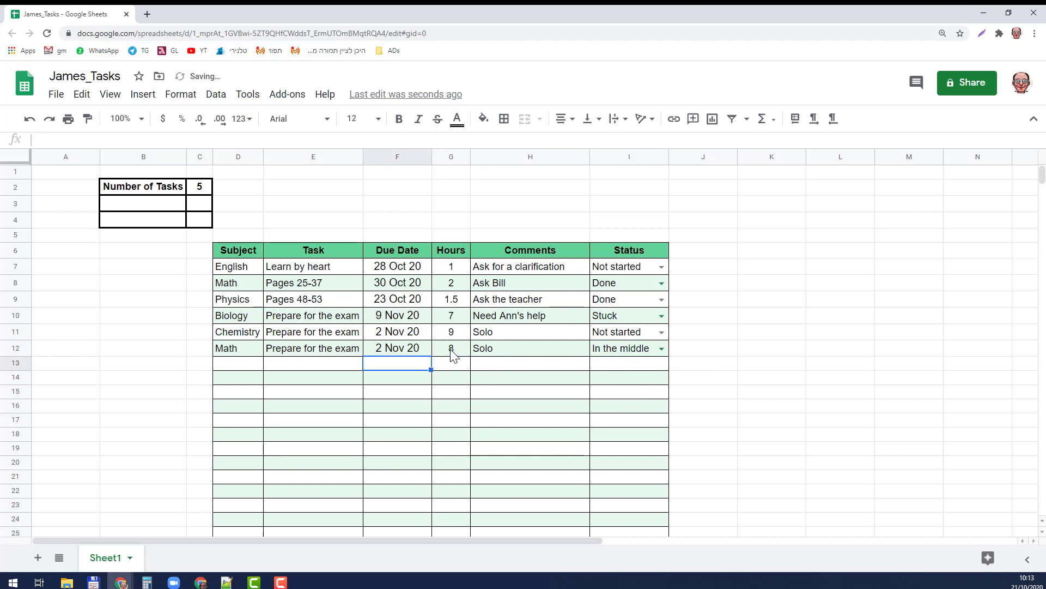
double_click(417, 349)
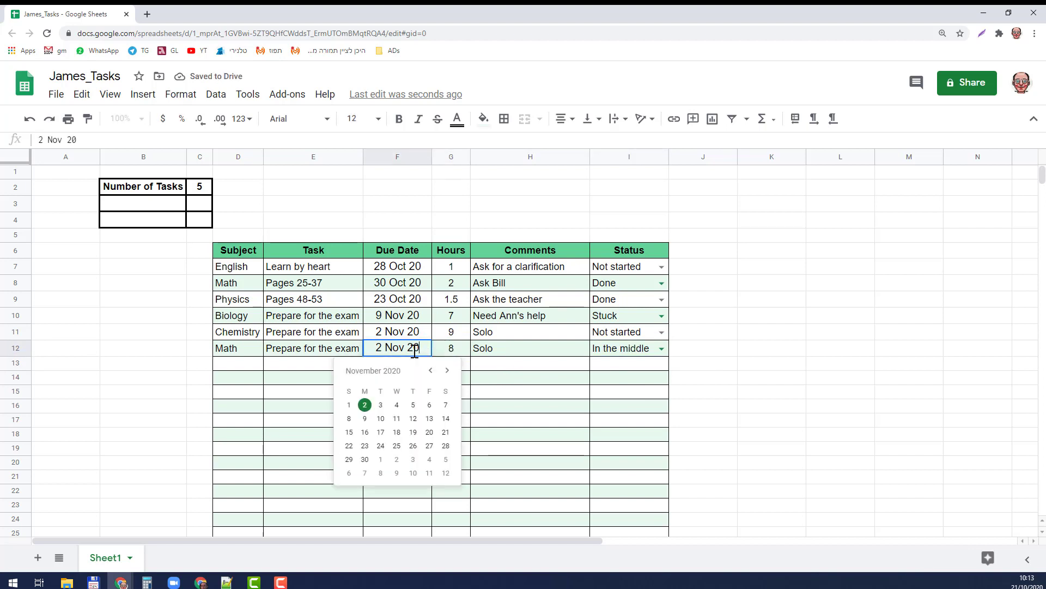
left_click(413, 432)
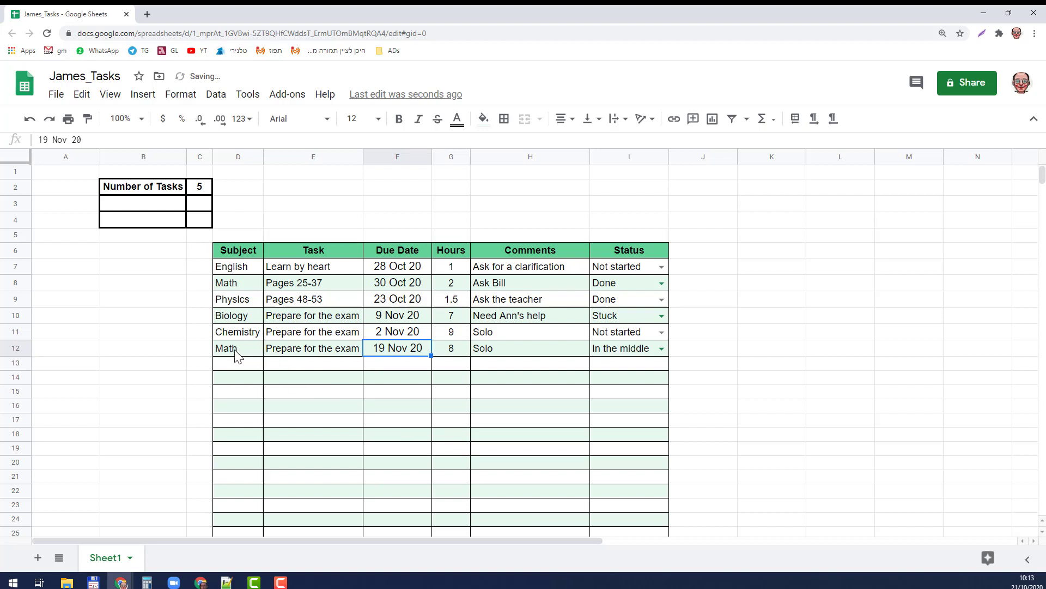
left_click_drag(238, 267, 228, 352)
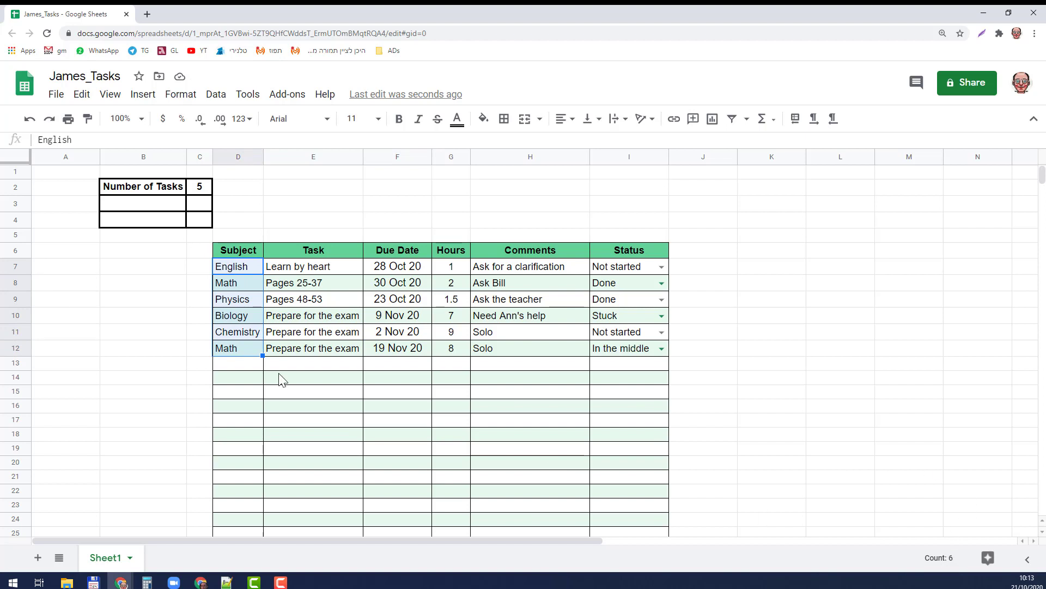
Change C2's range from $E7:$E11 to $E7:$E so Number of Tasks shows 6.
left_click(200, 191)
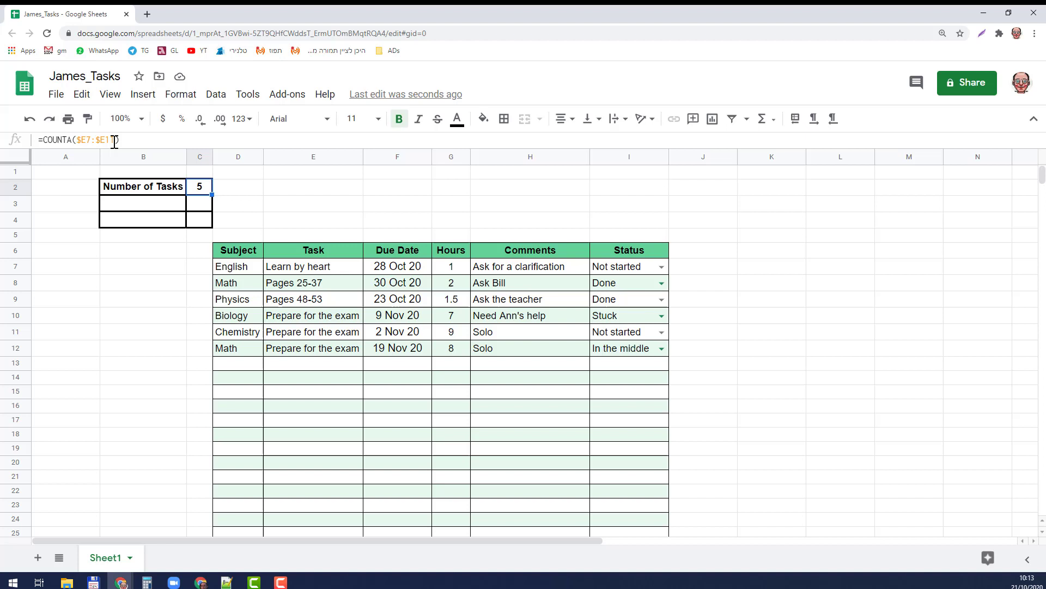
left_click(16, 332)
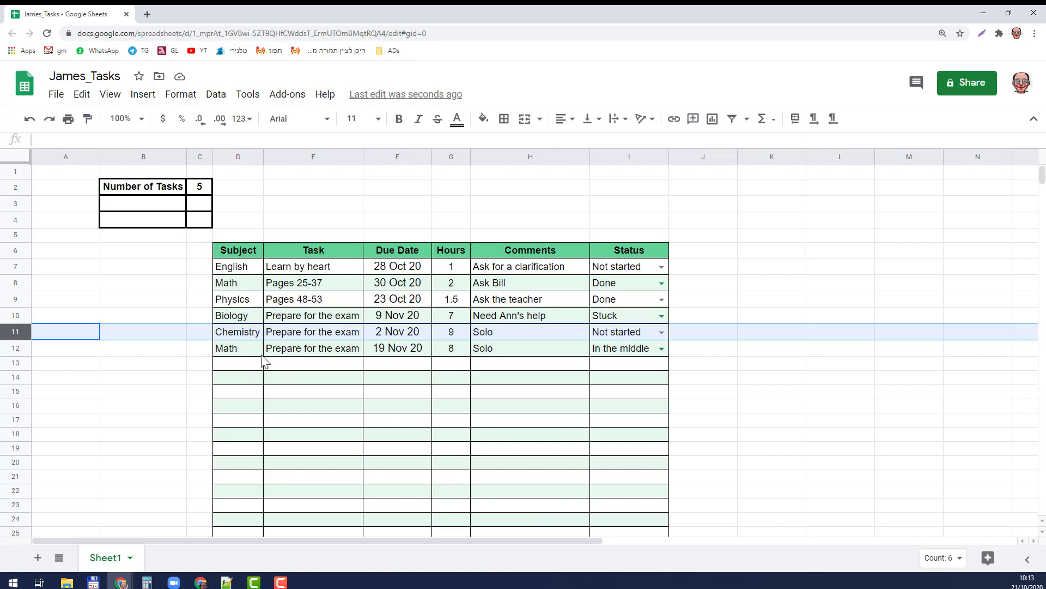
left_click(200, 190)
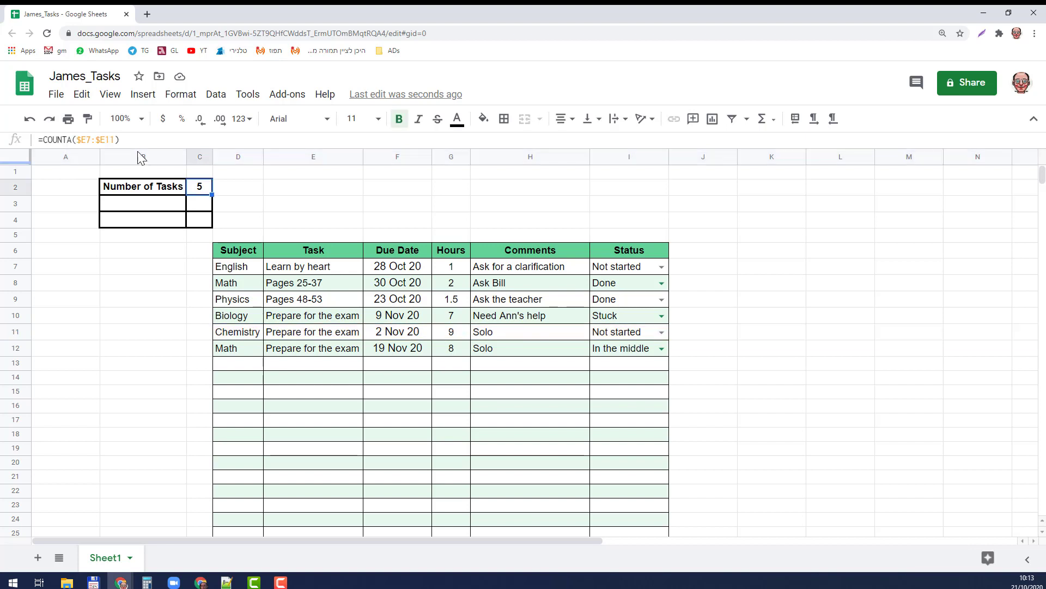
left_click(117, 141)
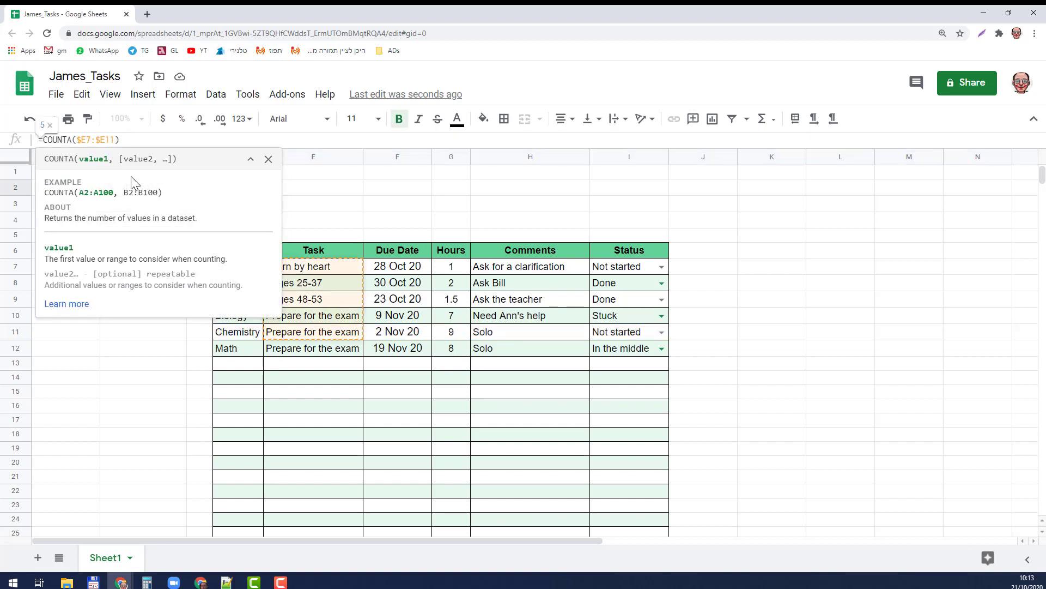
key("BackSpace")
key("BackSpace")
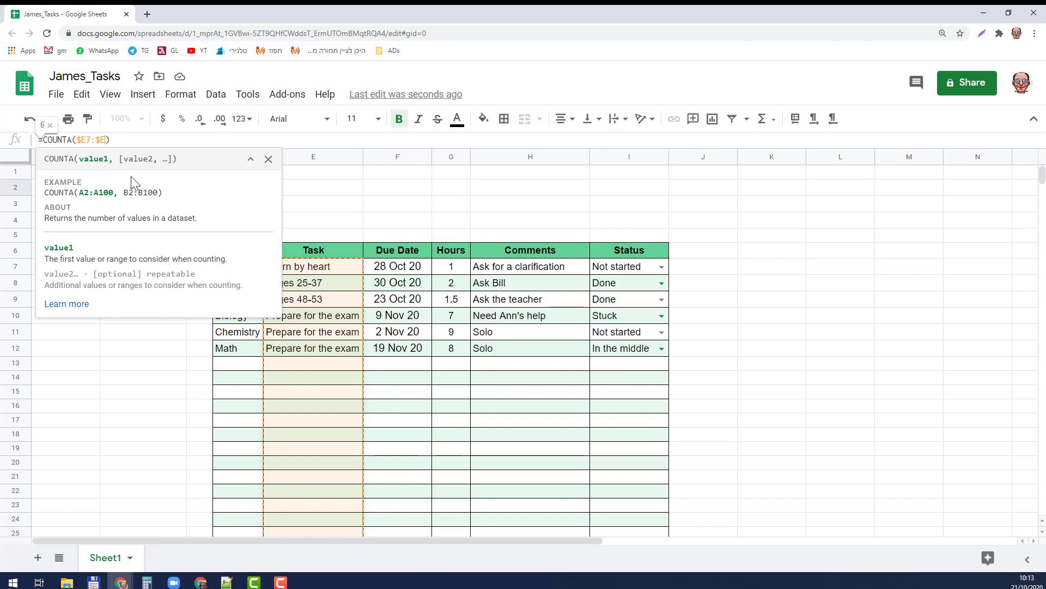
key("Return")
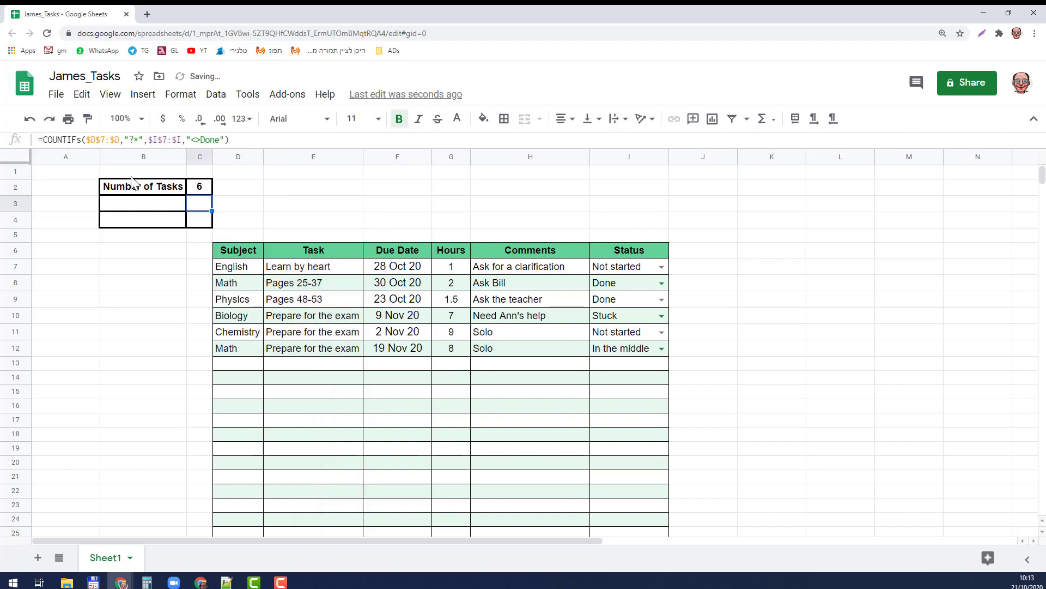
left_click(315, 224)
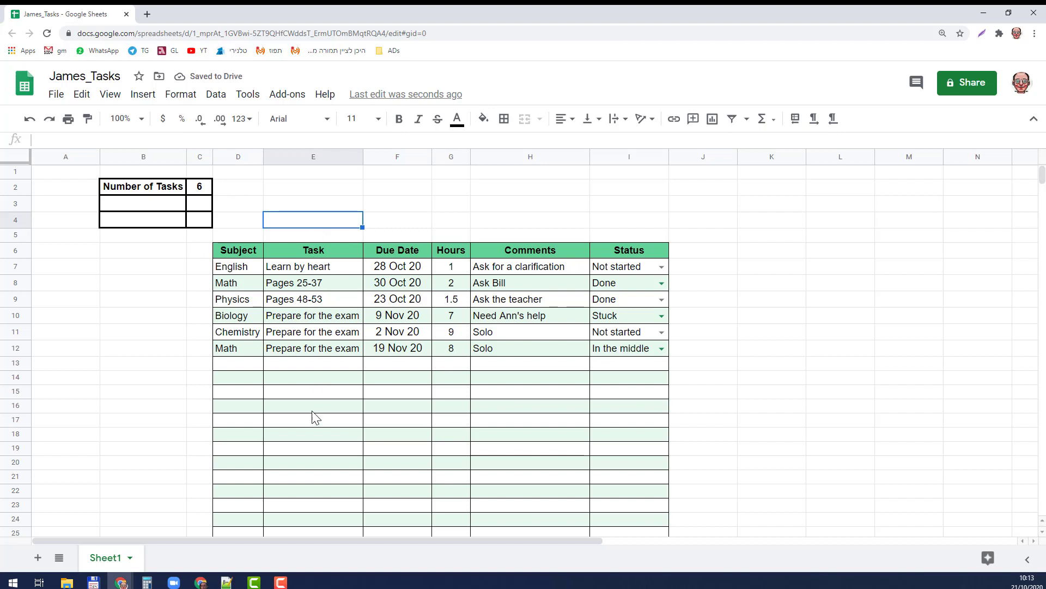
left_click(279, 582)
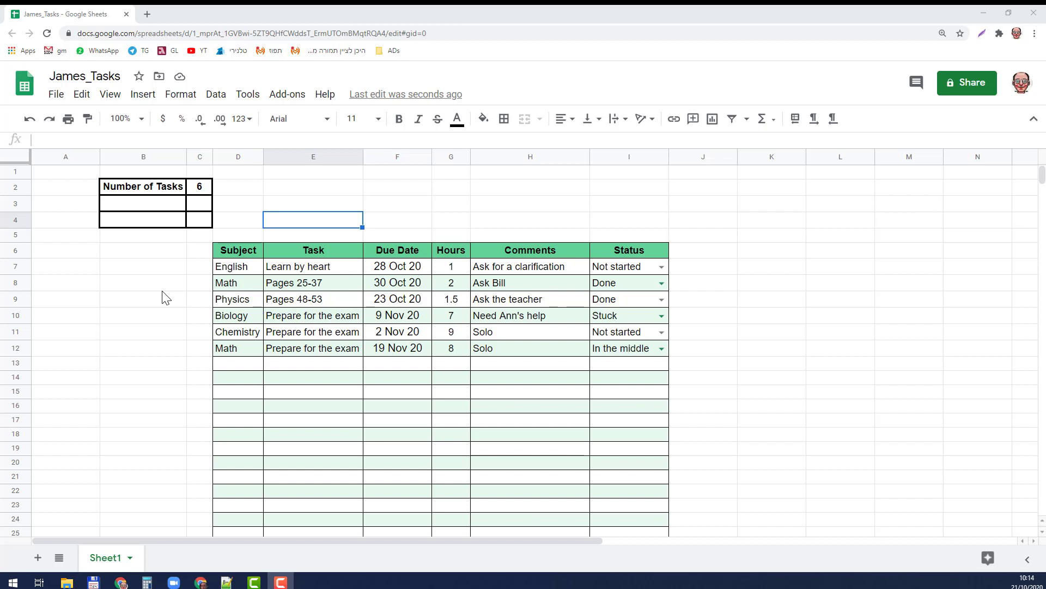
Make the Unfinished Tasks label and its count in B3 and C3 black.
left_click(150, 204)
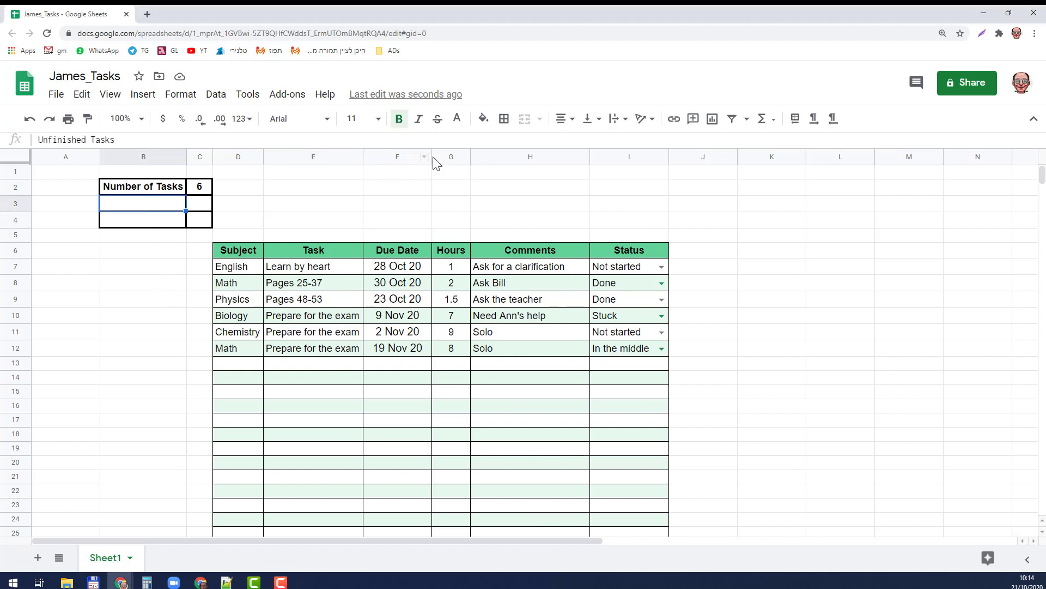
left_click(457, 118)
left_click(463, 163)
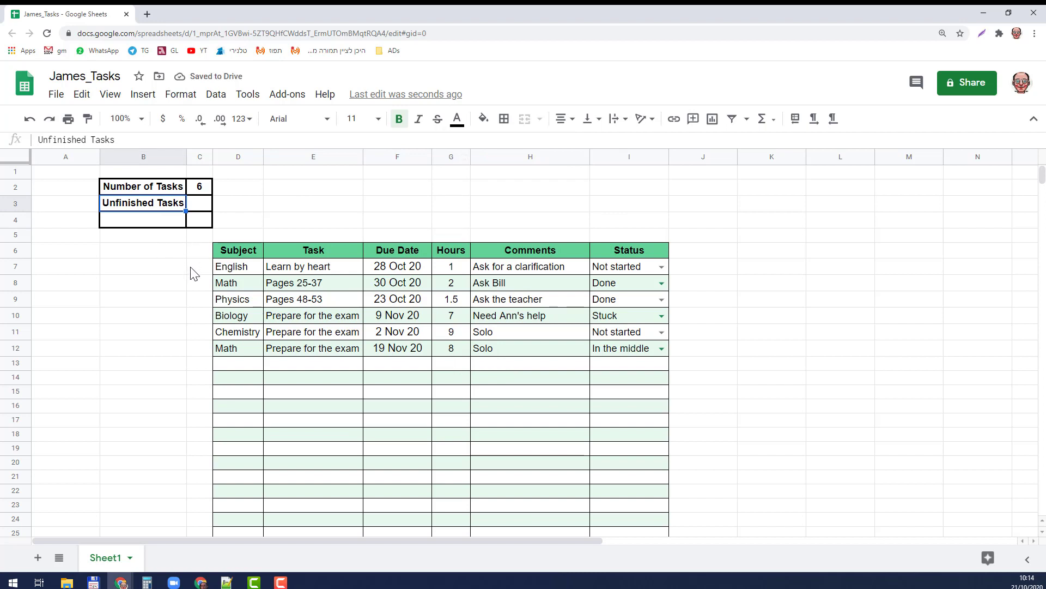
left_click(200, 206)
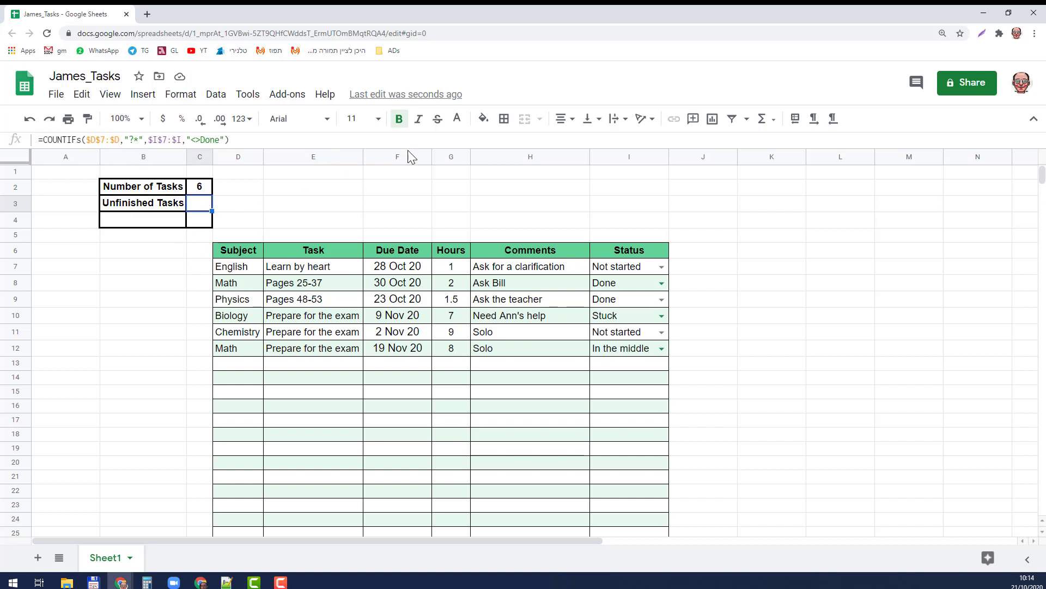
left_click(456, 119)
left_click(463, 163)
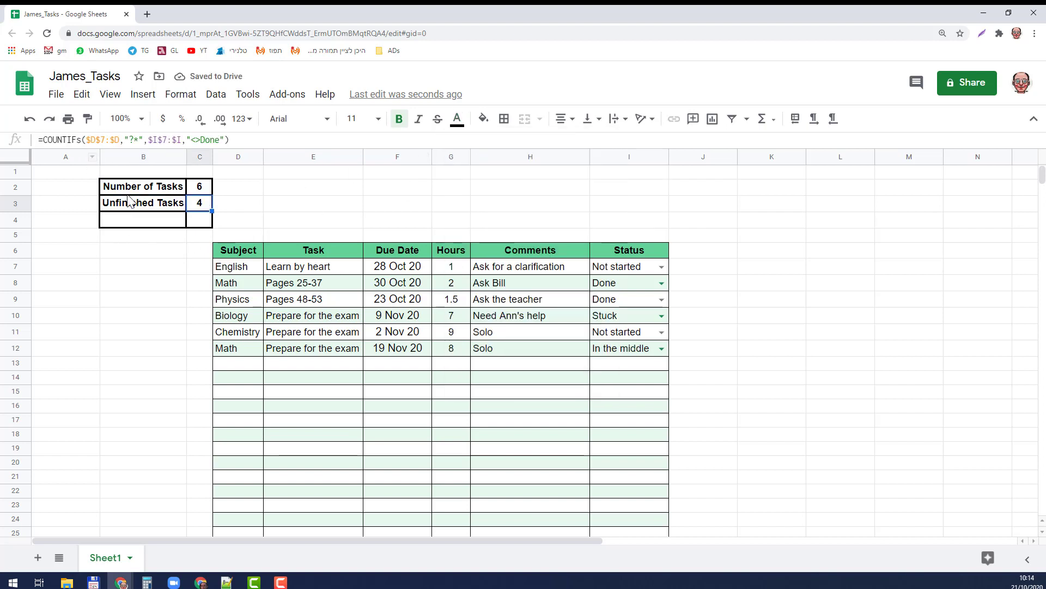
left_click(112, 253)
Change the COUNTIFS first range from $D$7:$D to $E$7:$E.
left_click(194, 207)
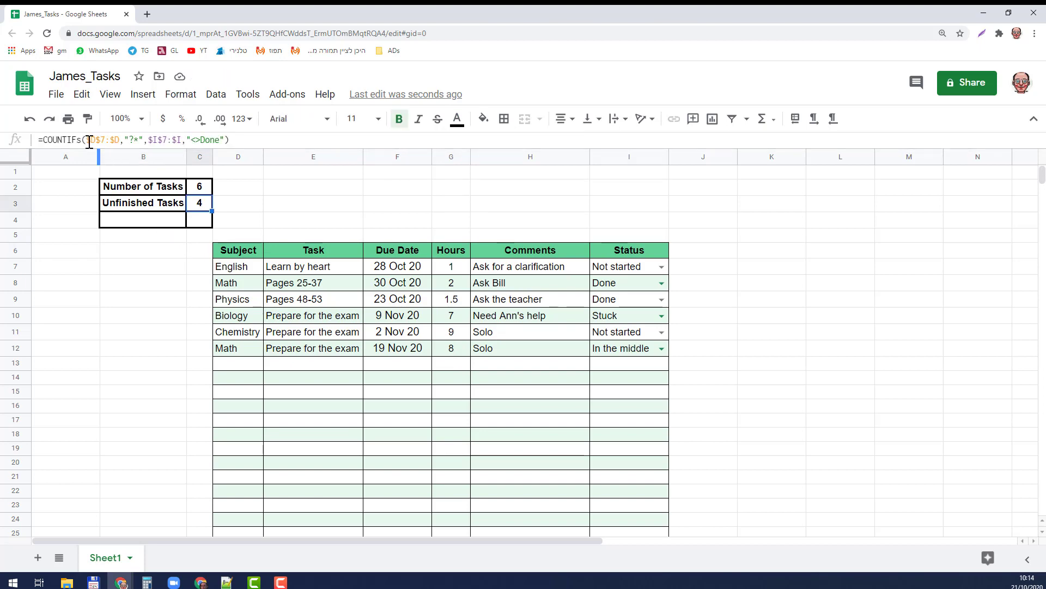
left_click(94, 141)
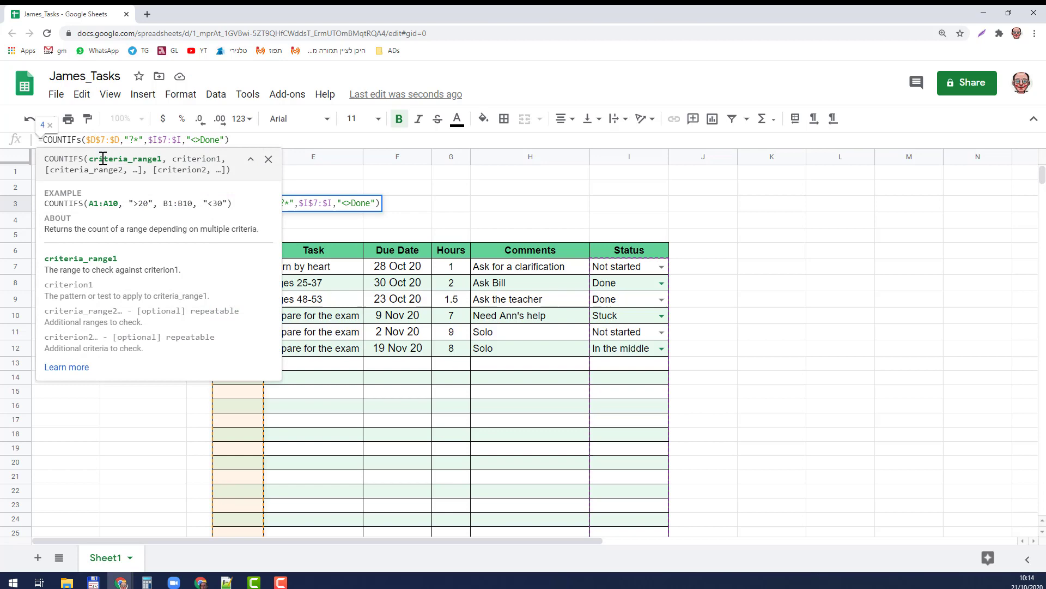
key("BackSpace")
type("E")
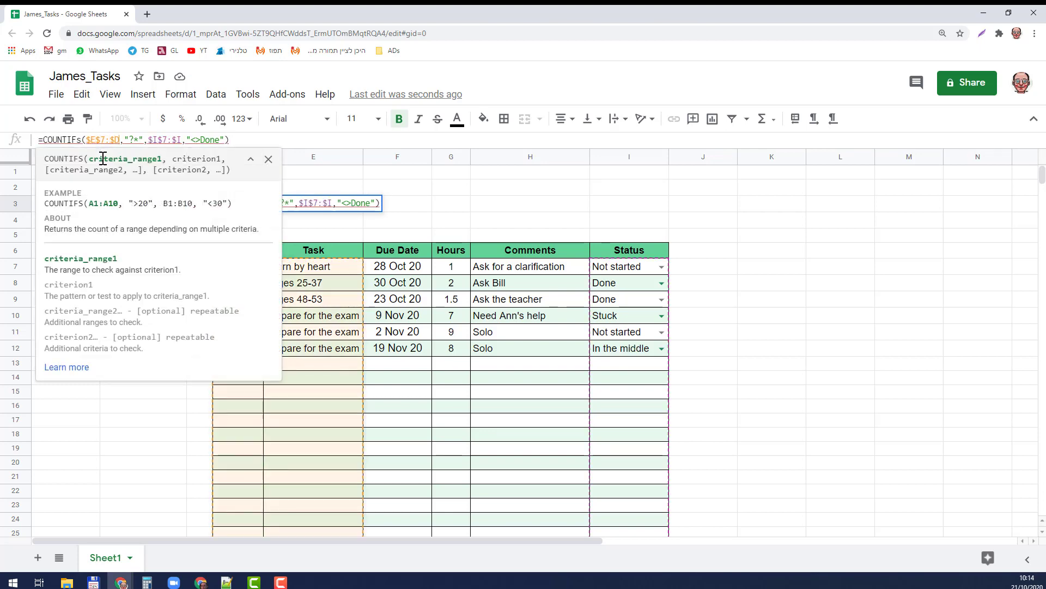
key("Return")
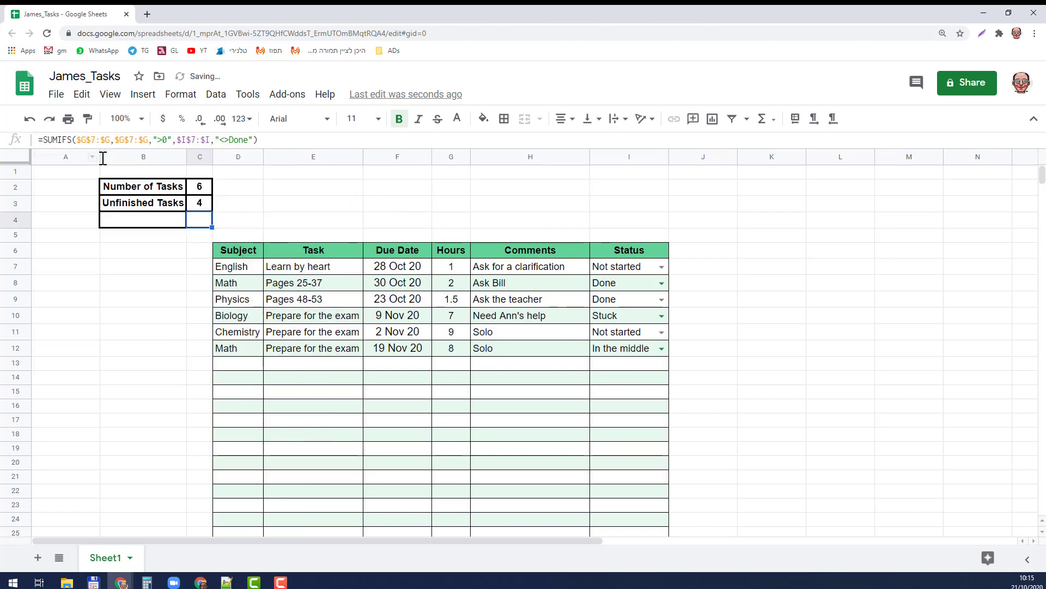
Review the COUNTIFS criteria, ?* on Task and <>Done on Status, keeping the count at 4.
left_click(203, 204)
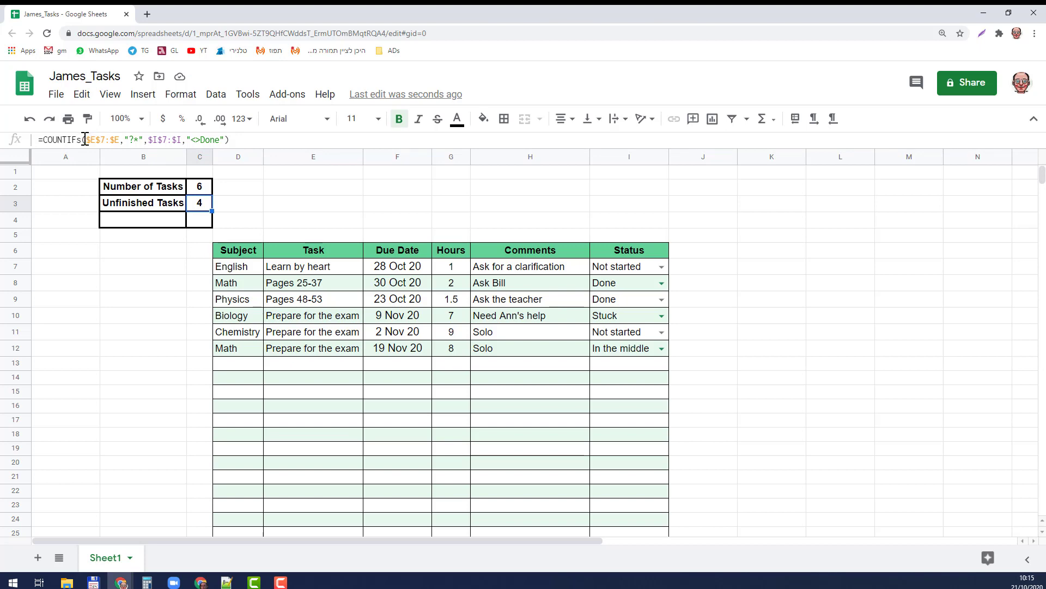
left_click(85, 139)
left_click_drag(86, 139, 94, 140)
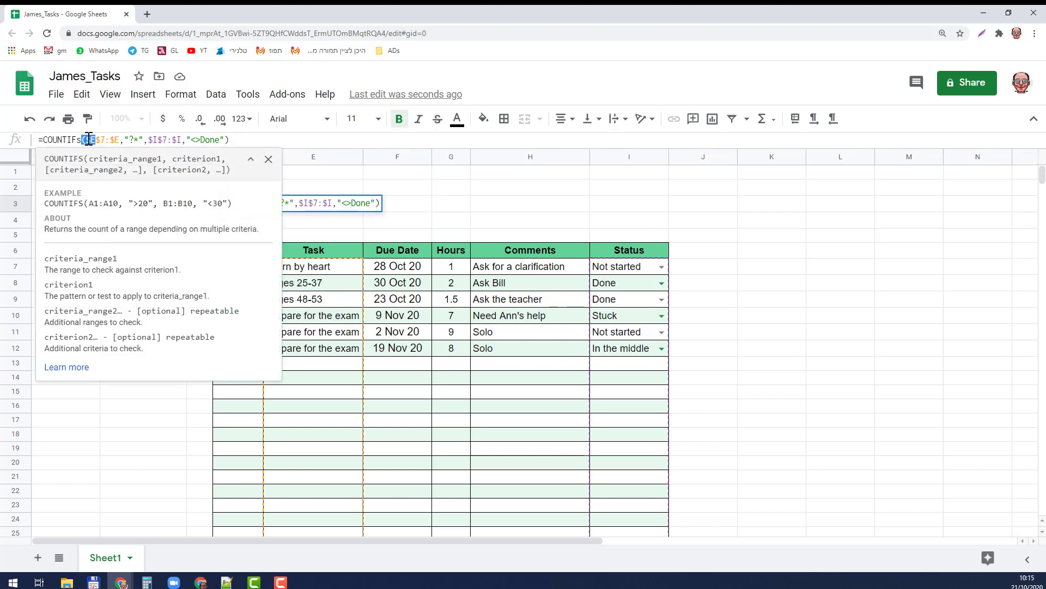
left_click(89, 140)
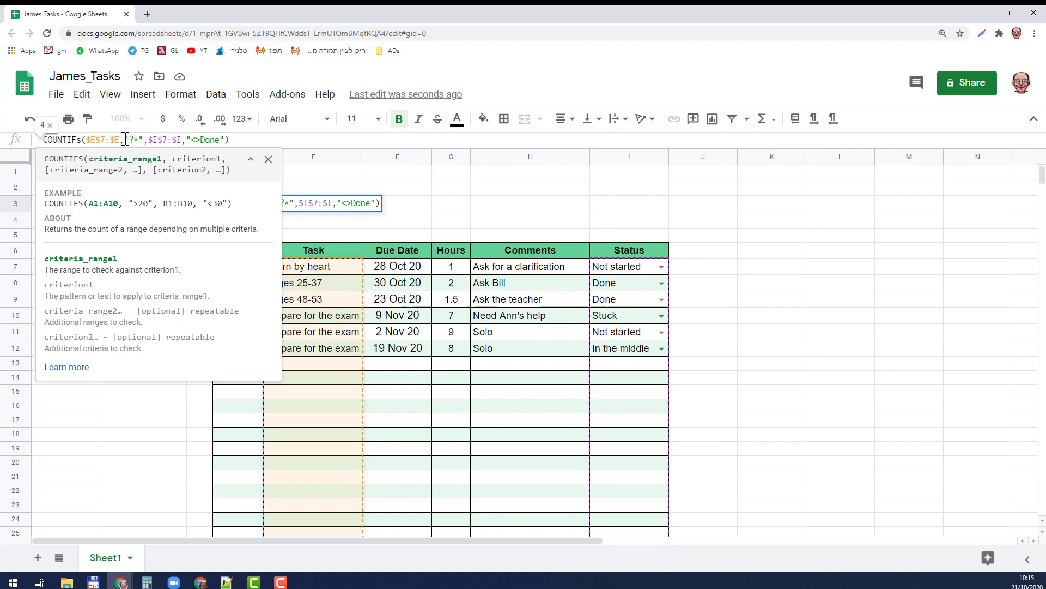
left_click_drag(126, 140, 143, 139)
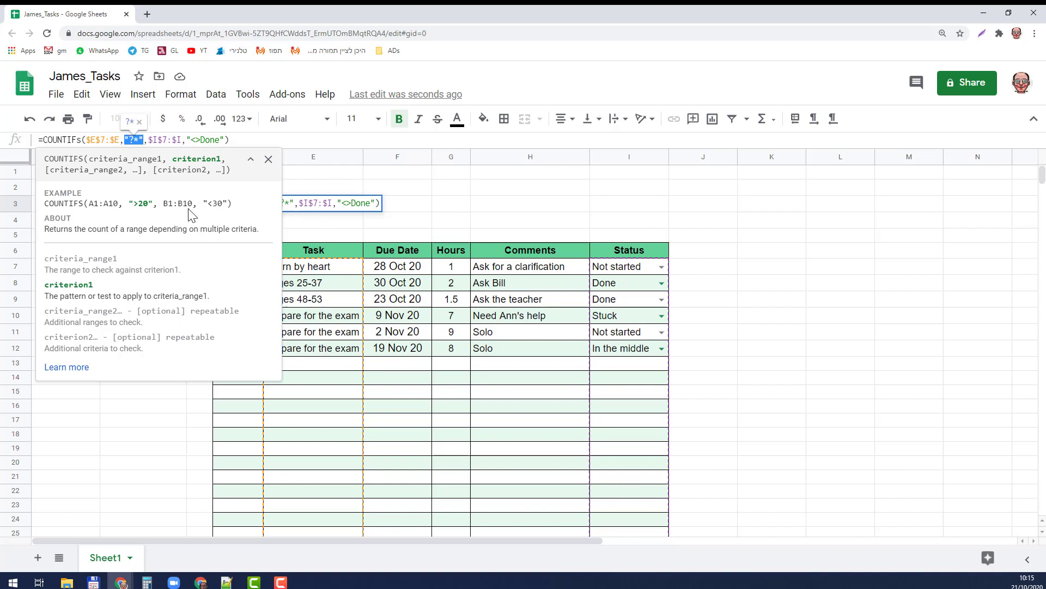
left_click(151, 140)
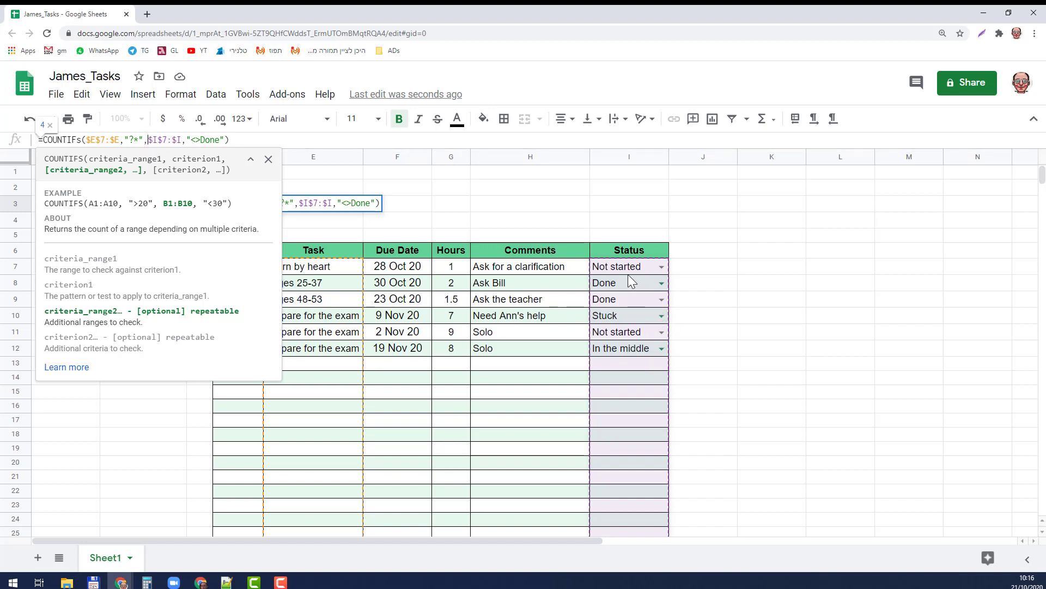
left_click(344, 228)
left_click(202, 207)
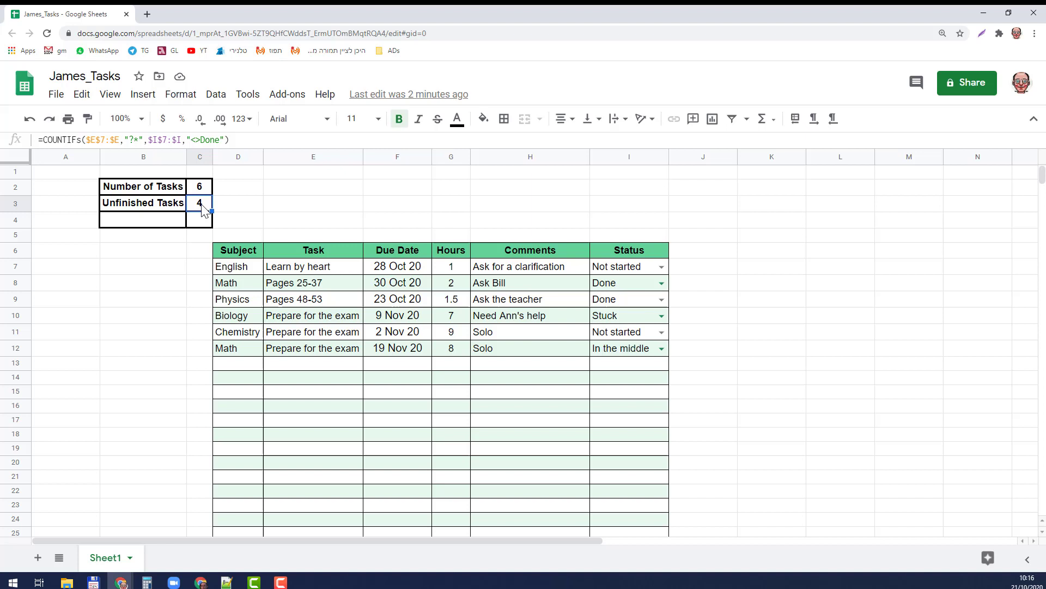
Mark the last Math task Done and return Chemistry to Not started, leaving 3 unfinished.
left_click(661, 332)
left_click(615, 403)
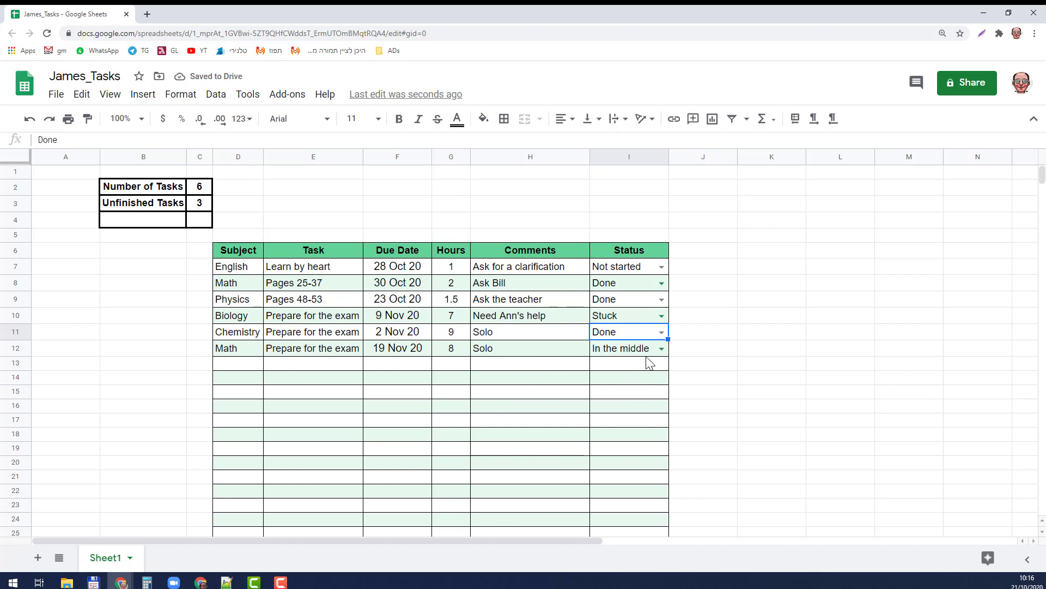
left_click(661, 348)
left_click(621, 415)
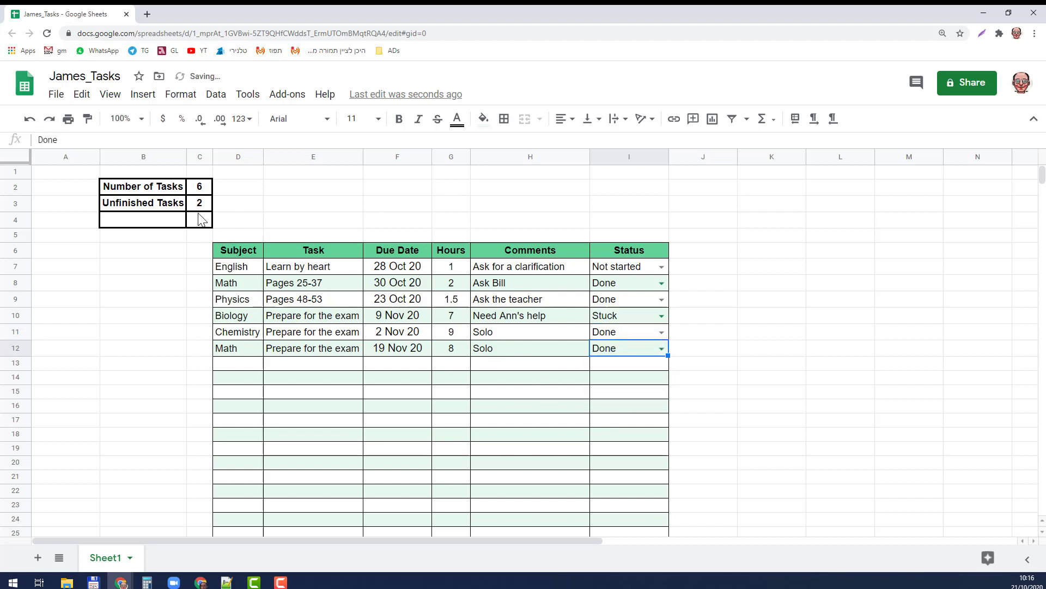
double_click(660, 333)
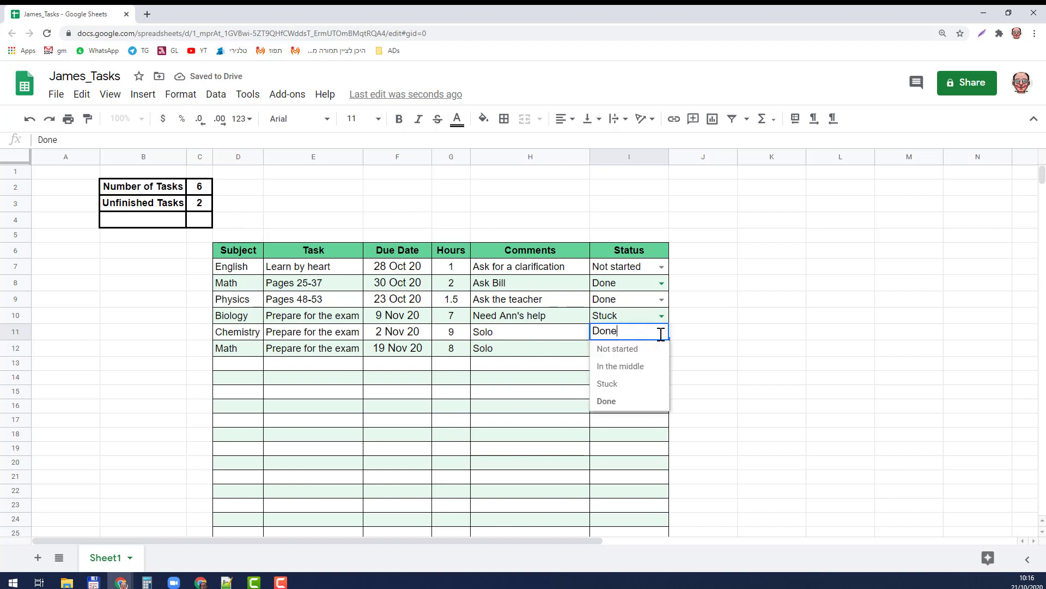
left_click(646, 349)
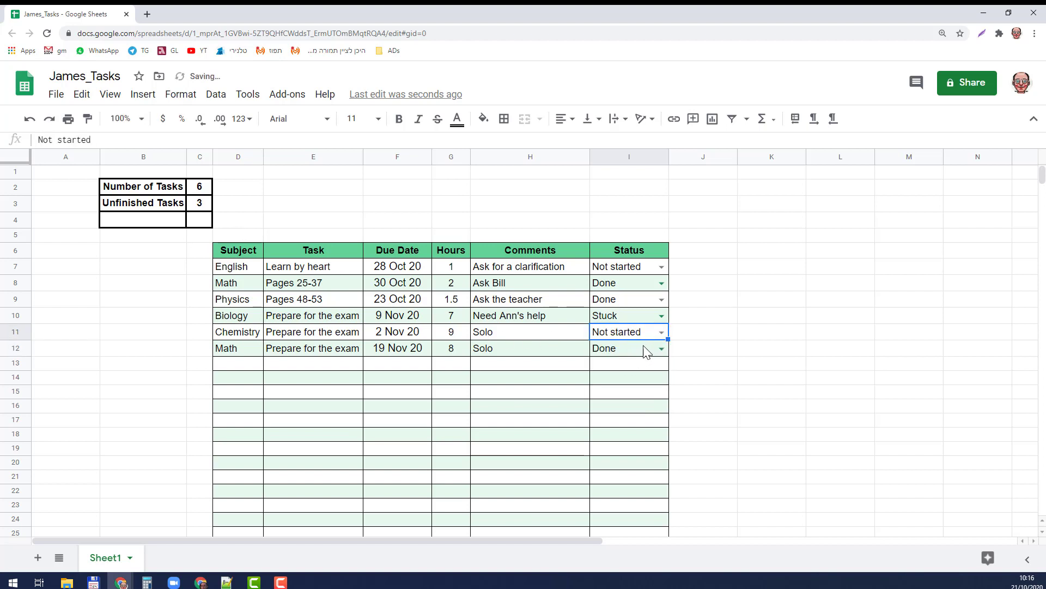
left_click(642, 350)
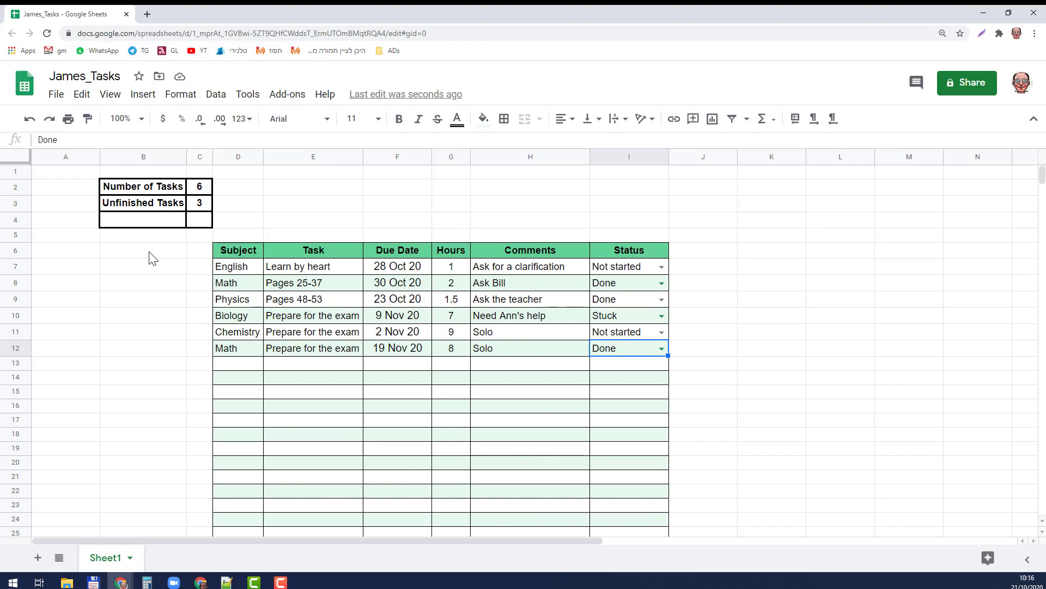
Make the Required time label and its value 17 in B4 and C4 black.
left_click(138, 222)
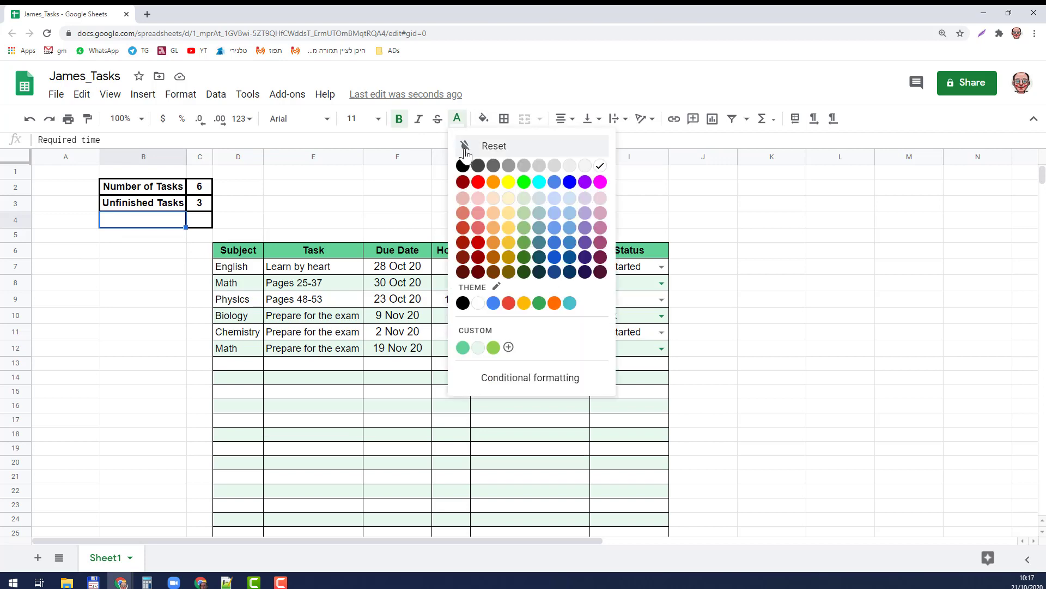
left_click(457, 119)
left_click(462, 168)
left_click(197, 222)
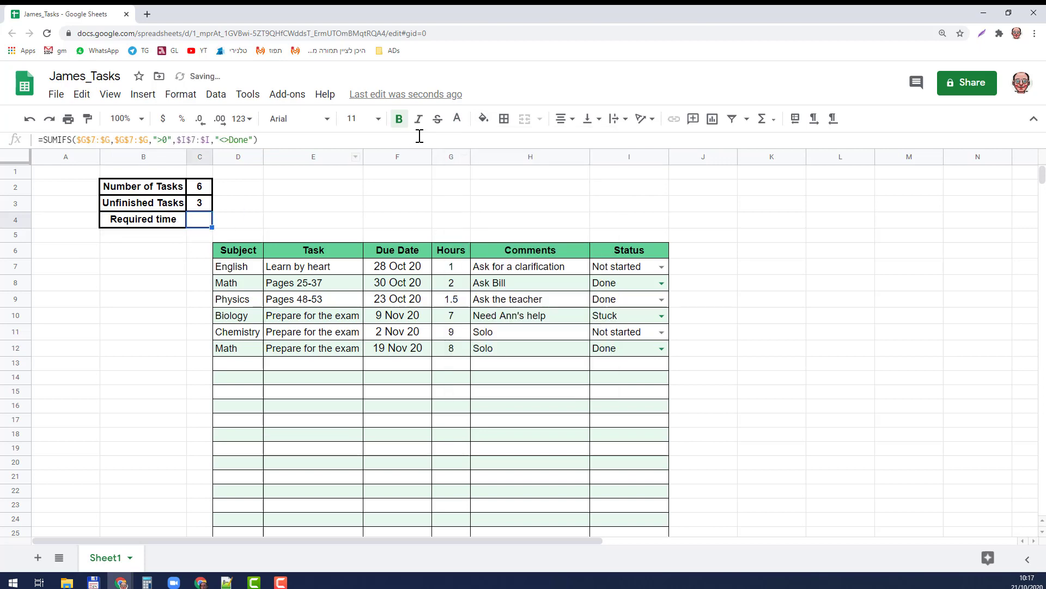
left_click(458, 119)
left_click(463, 169)
Review C4's SUMIFS formula totalling hours of tasks not Done and confirm it unchanged.
double_click(57, 139)
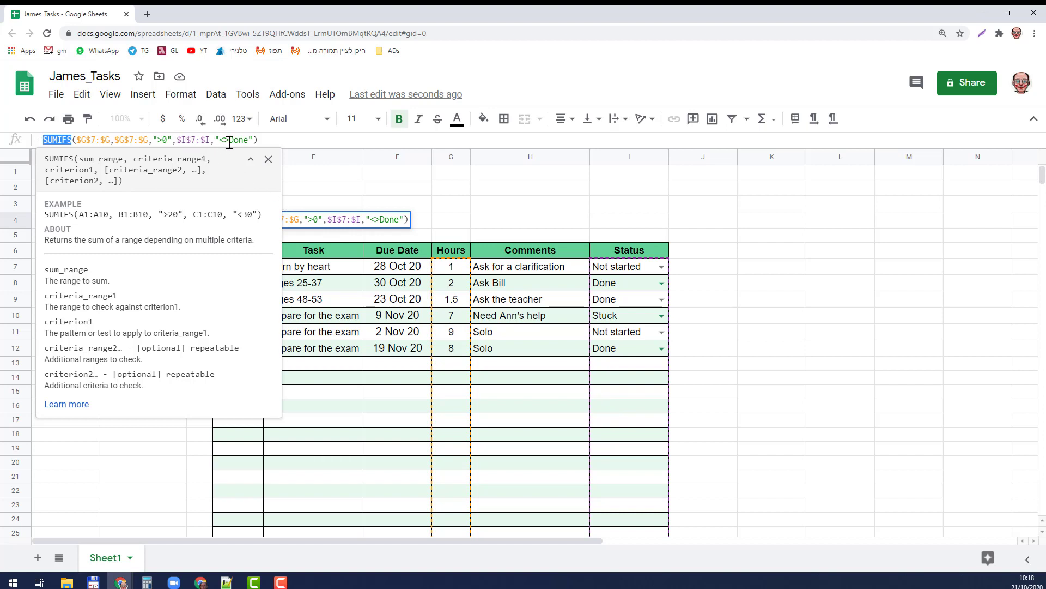
left_click(273, 139)
key("Return")
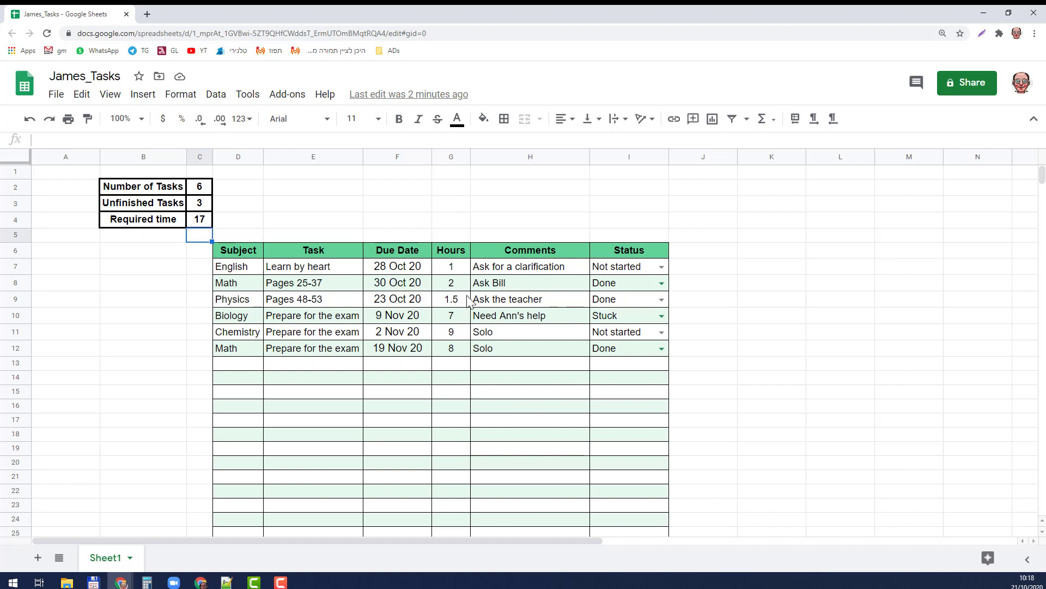
Set statuses via I7, I8 and I11 dropdowns: English In the middle, first Math Not started, Chemistry Done.
left_click_drag(456, 266, 451, 349)
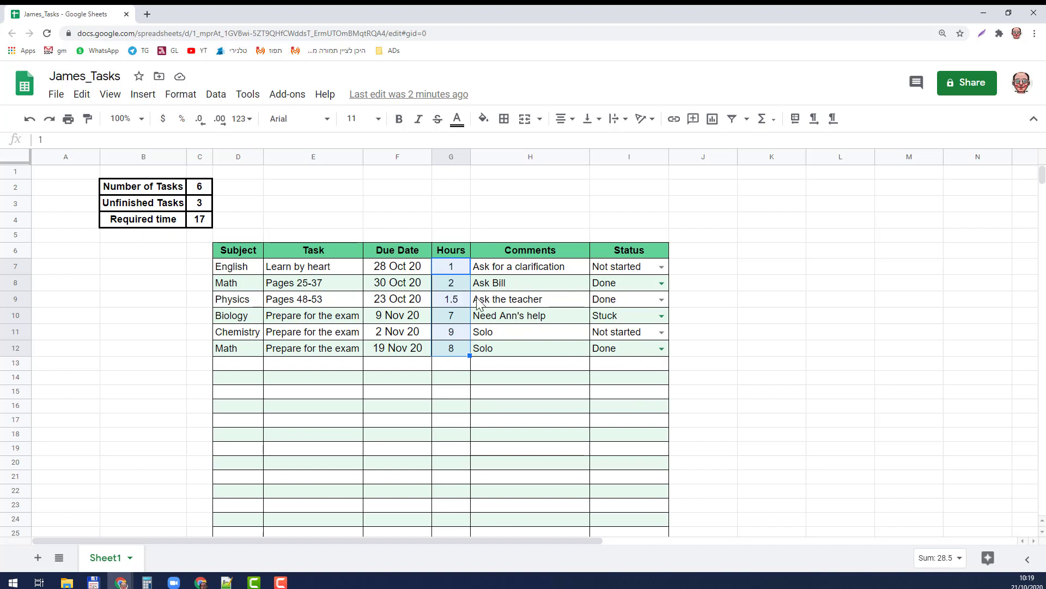
left_click(662, 267)
left_click(613, 338)
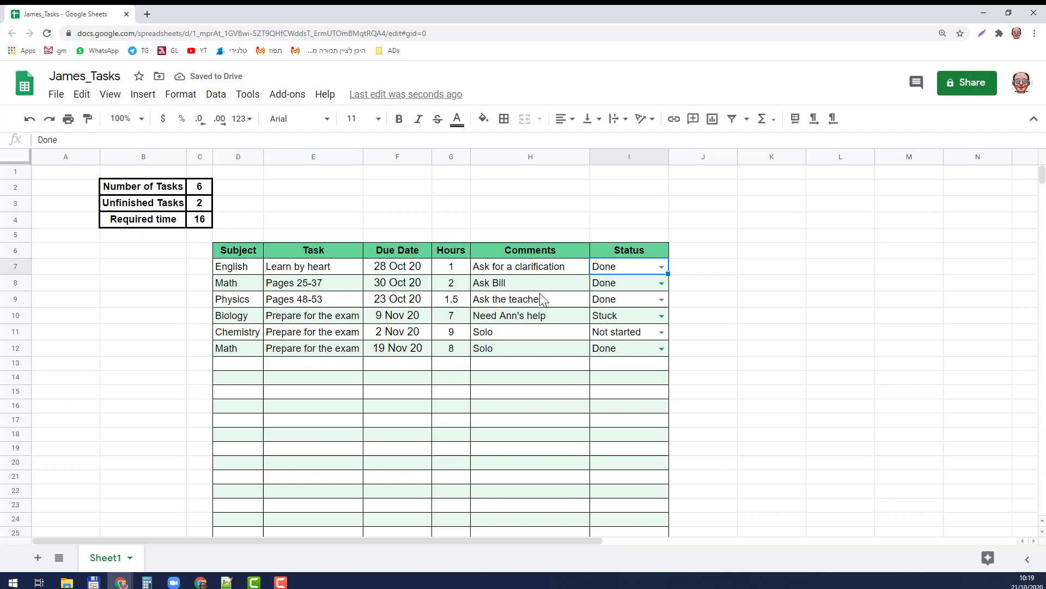
left_click(658, 334)
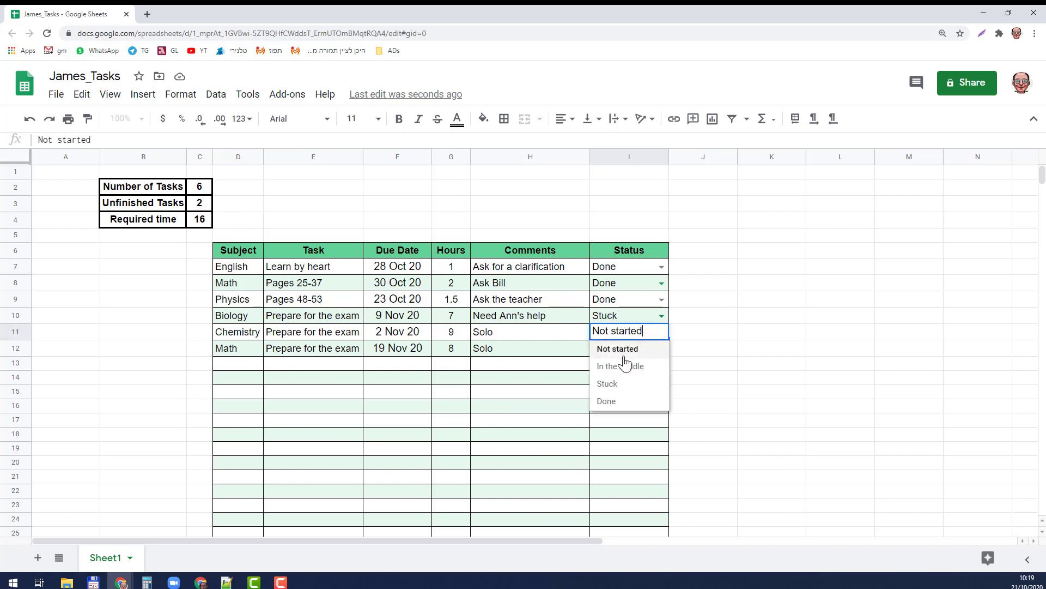
left_click(623, 404)
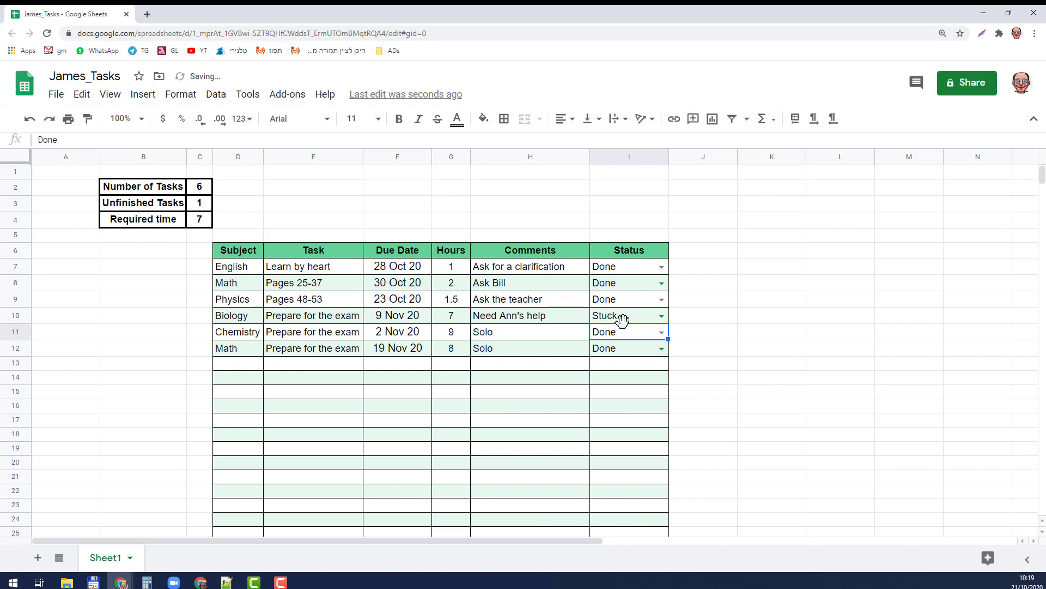
left_click(661, 283)
left_click(649, 304)
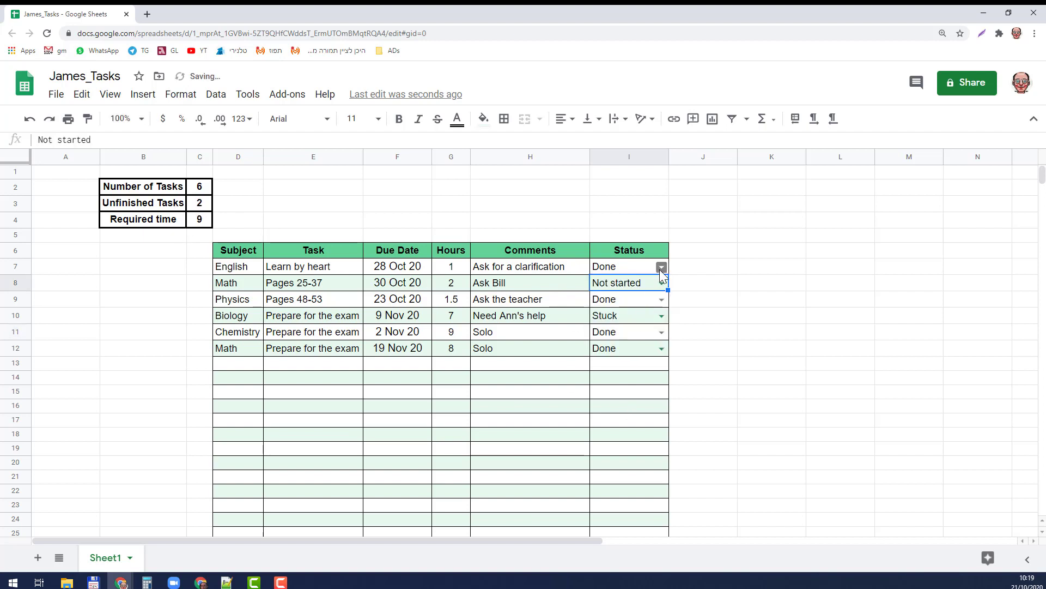
left_click(661, 266)
left_click(636, 302)
left_click(661, 332)
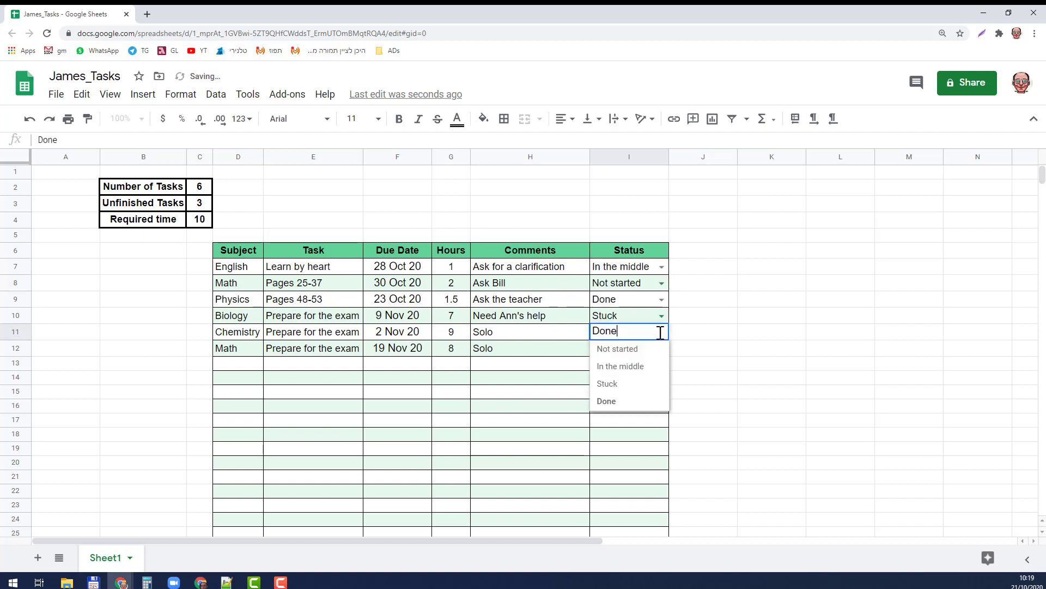
left_click(627, 404)
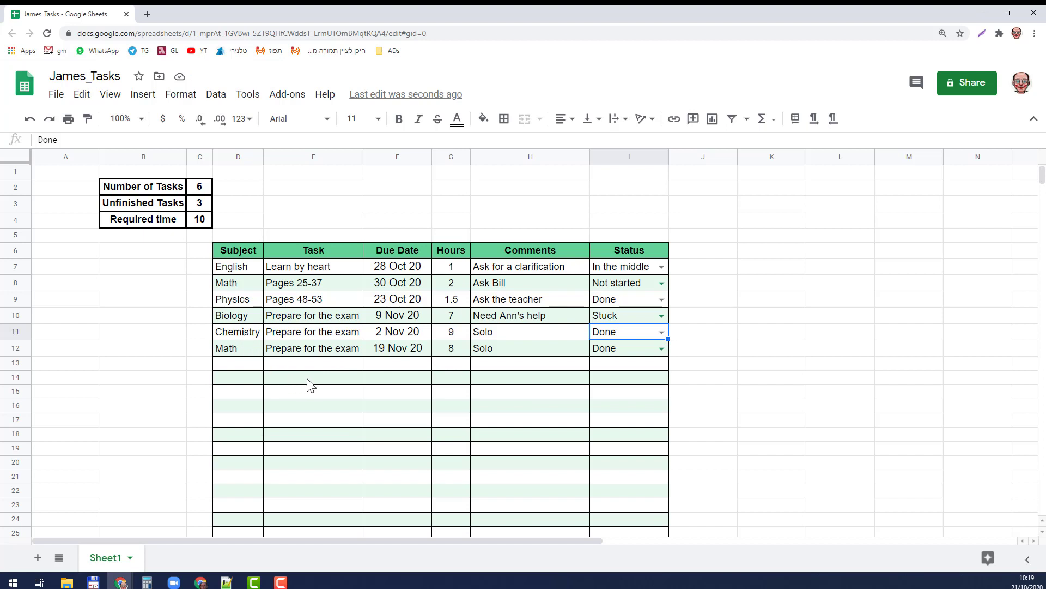
Put English and Prepare for the exam into D13 and E13.
left_click(238, 269)
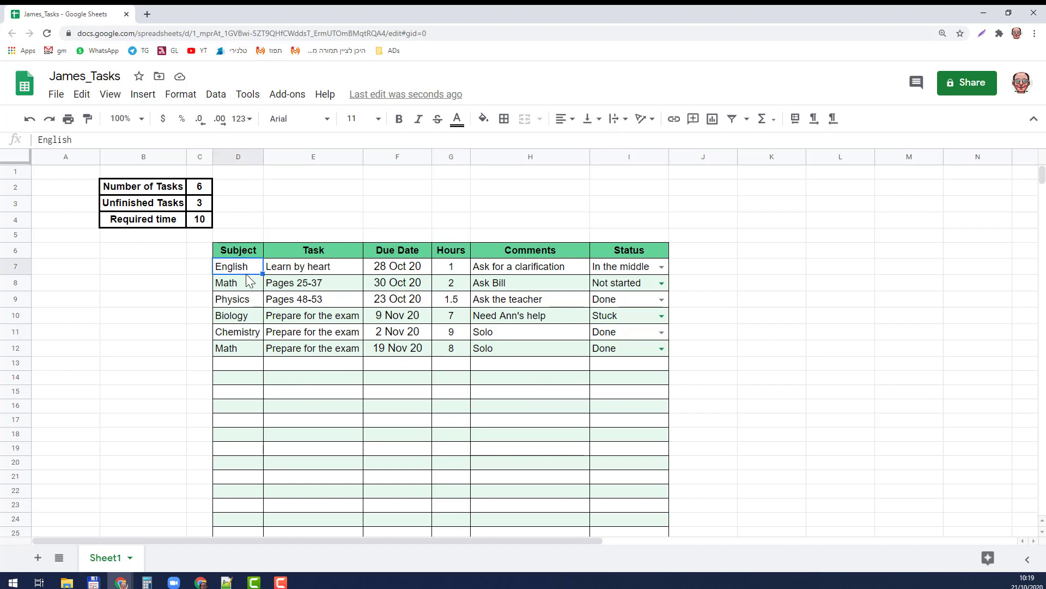
left_click(242, 364)
key("ctrl+v")
left_click(314, 352)
key("ctrl+c")
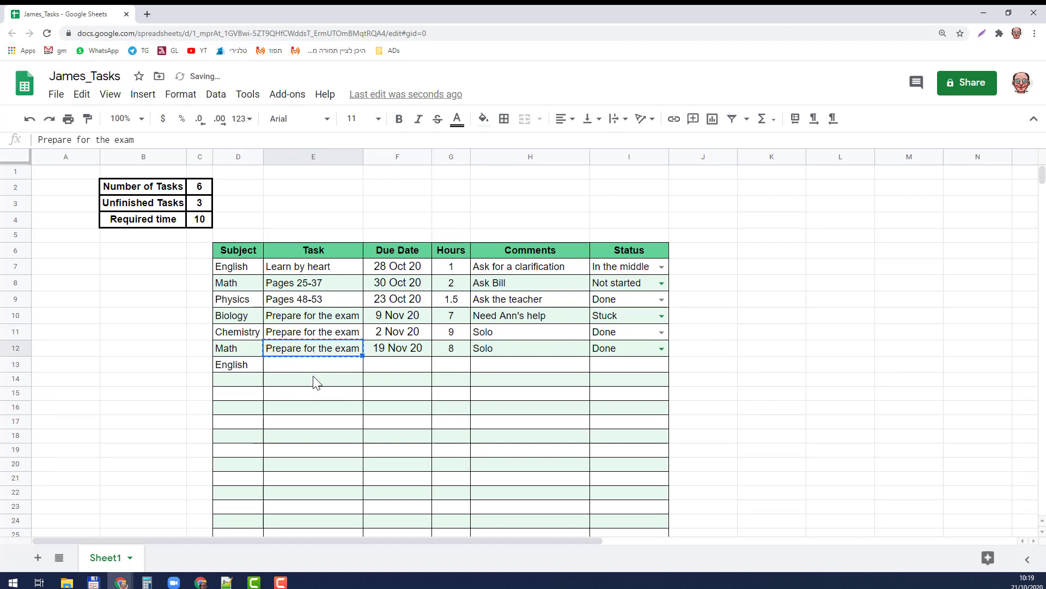
left_click(307, 366)
key("ctrl+v")
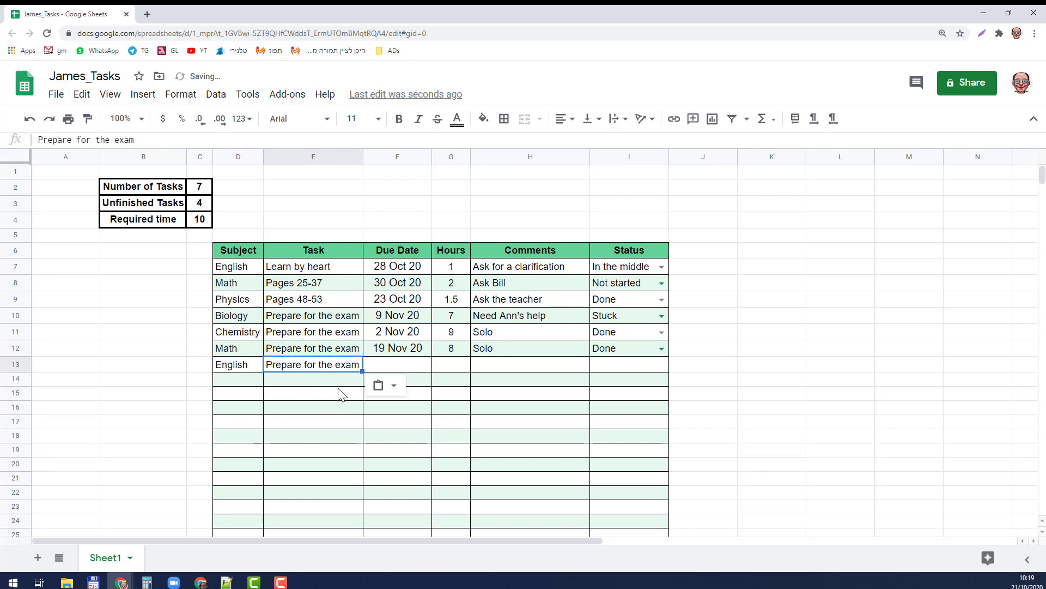
Give the new task a due date of 25 Nov 20 and 12 hours.
left_click(404, 352)
key("ctrl+c")
left_click(398, 369)
key("ctrl+v")
double_click(400, 370)
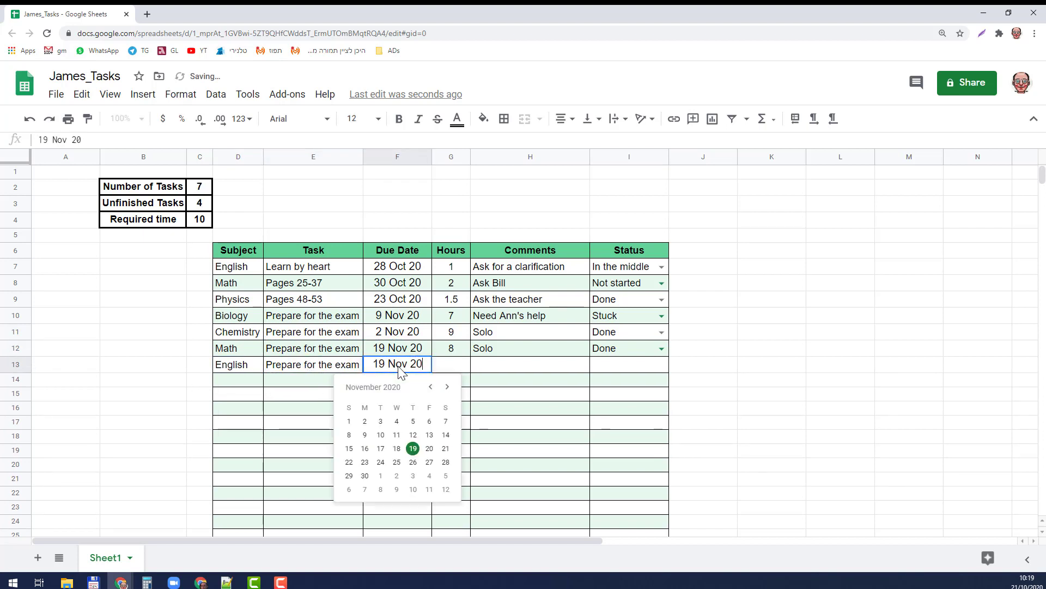
left_click(397, 461)
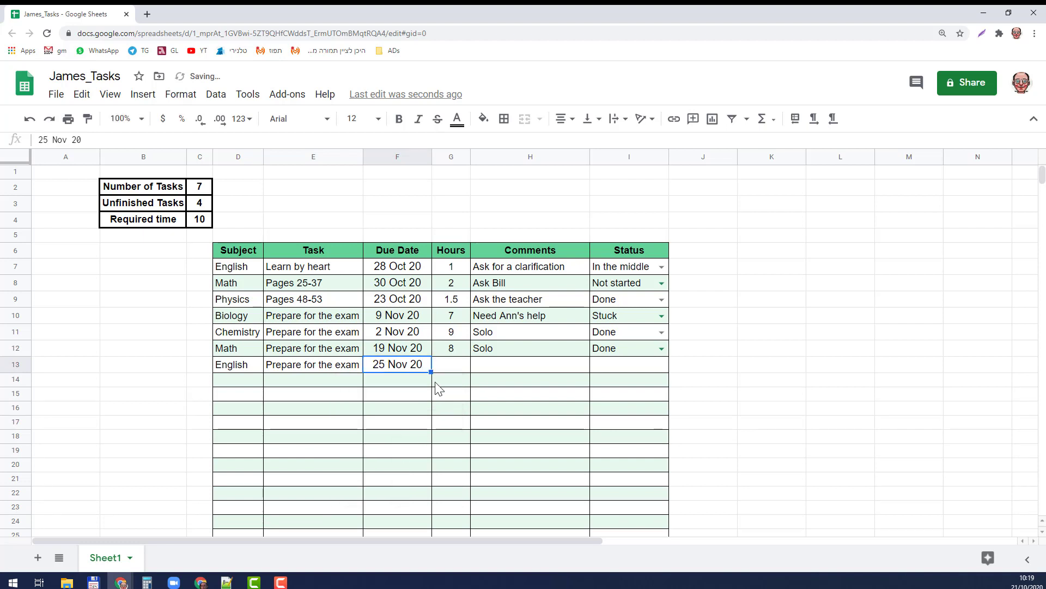
left_click(465, 366)
type("12")
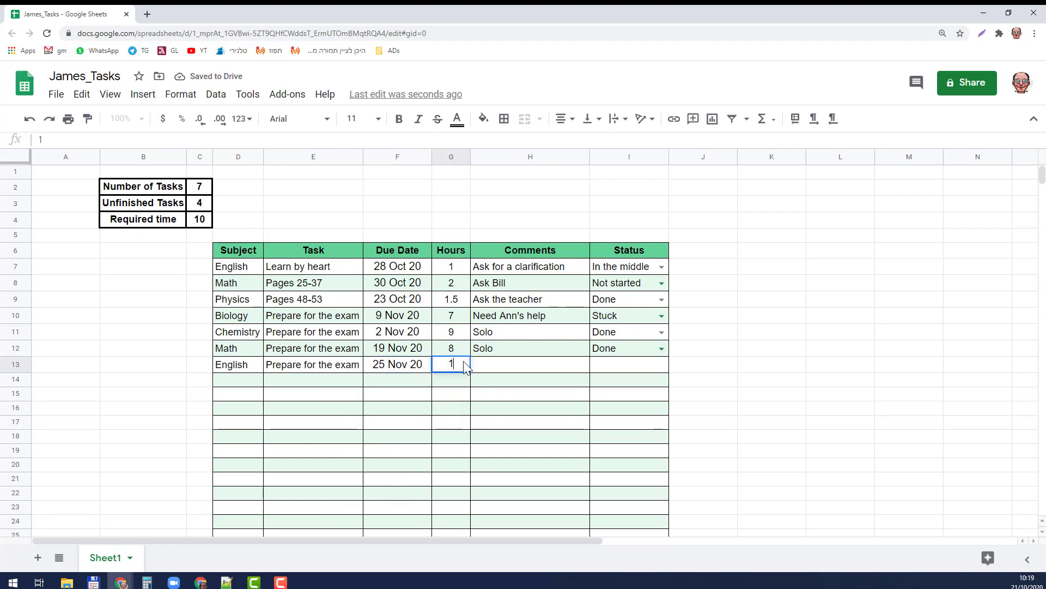
key("Return")
Copy the Solo comment from H12 into H13.
key("Up")
key("Up")
key("Right")
key("ctrl+c")
key("Down")
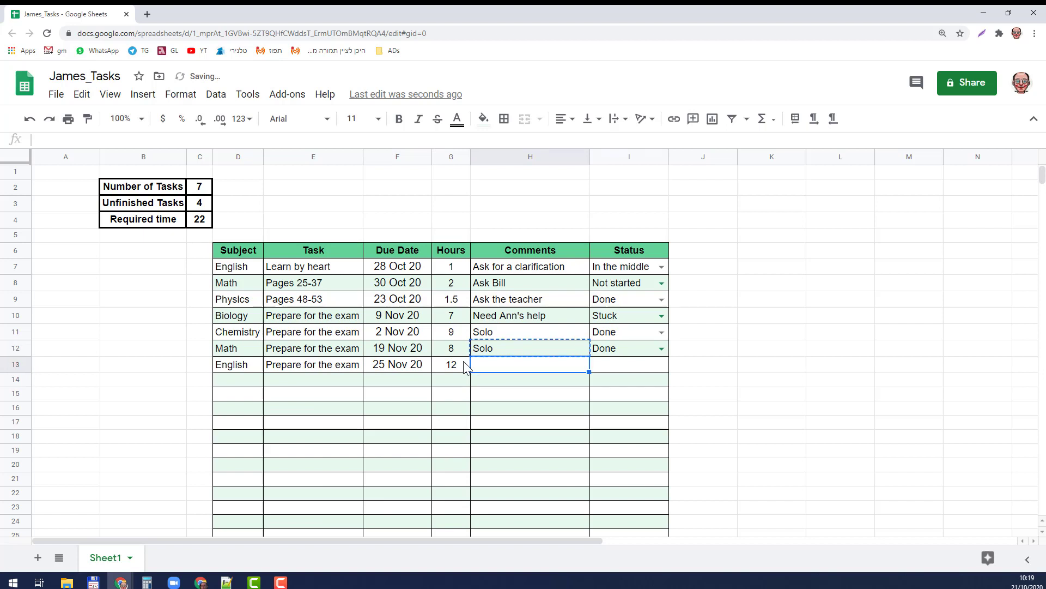
key("ctrl+v")
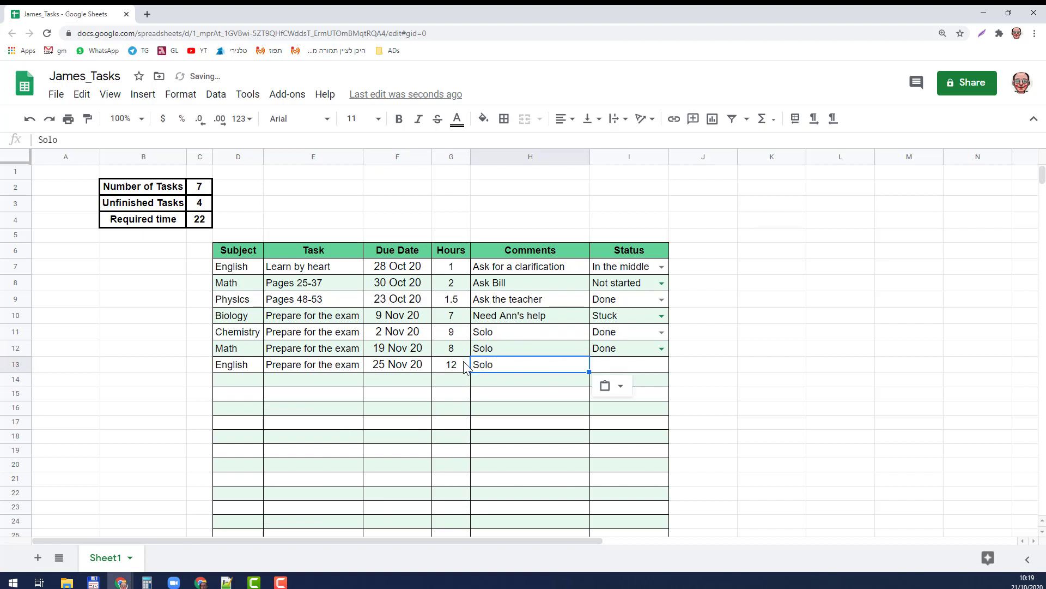
Paste I12's status dropdown rule only into I13, then set the English task to Not started.
left_click(621, 355)
right_click(603, 357)
left_click(667, 139)
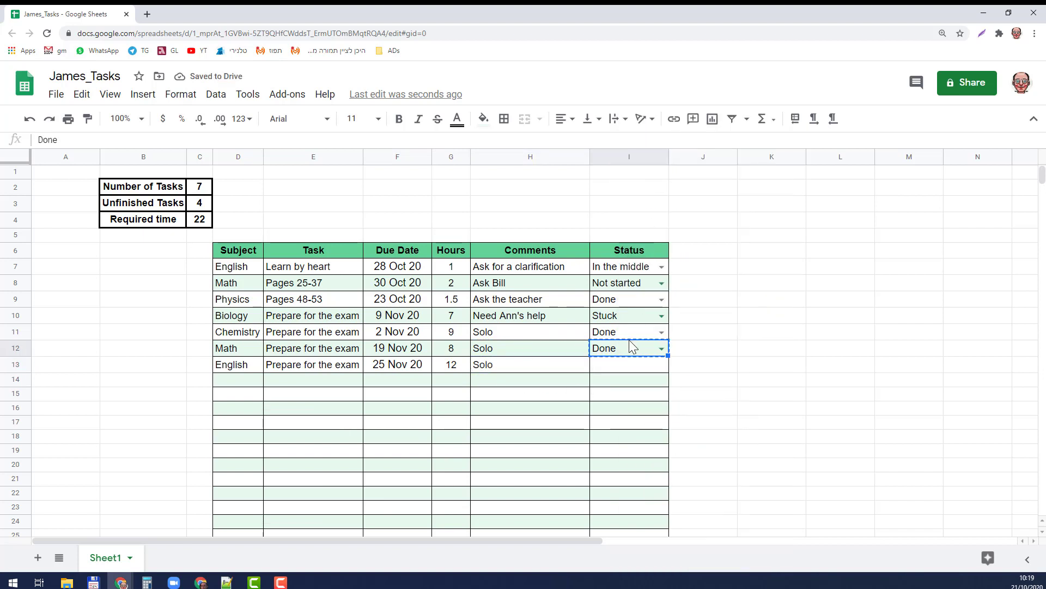
left_click(622, 370)
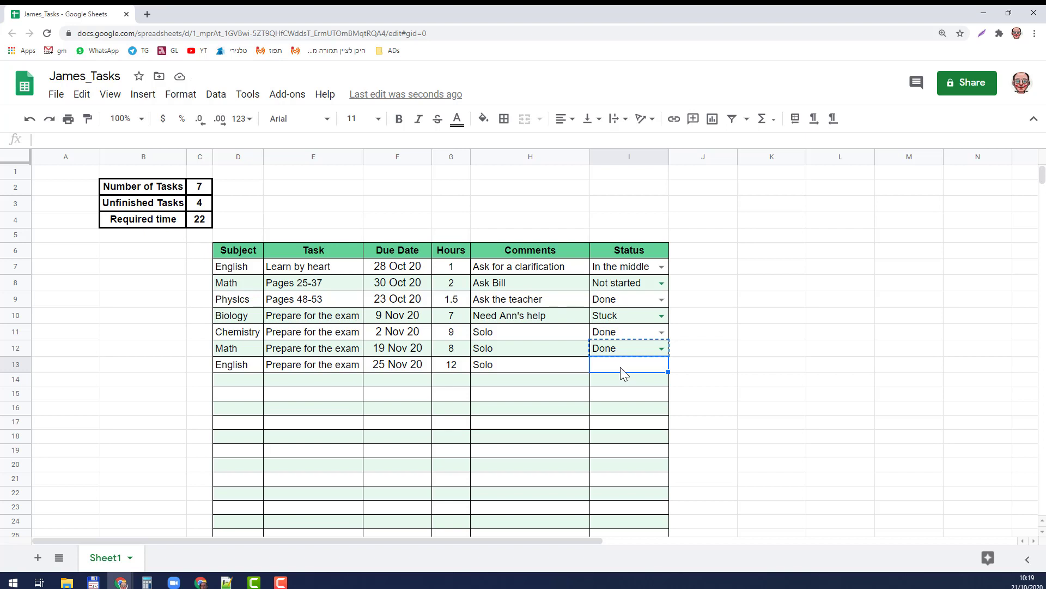
right_click(621, 368)
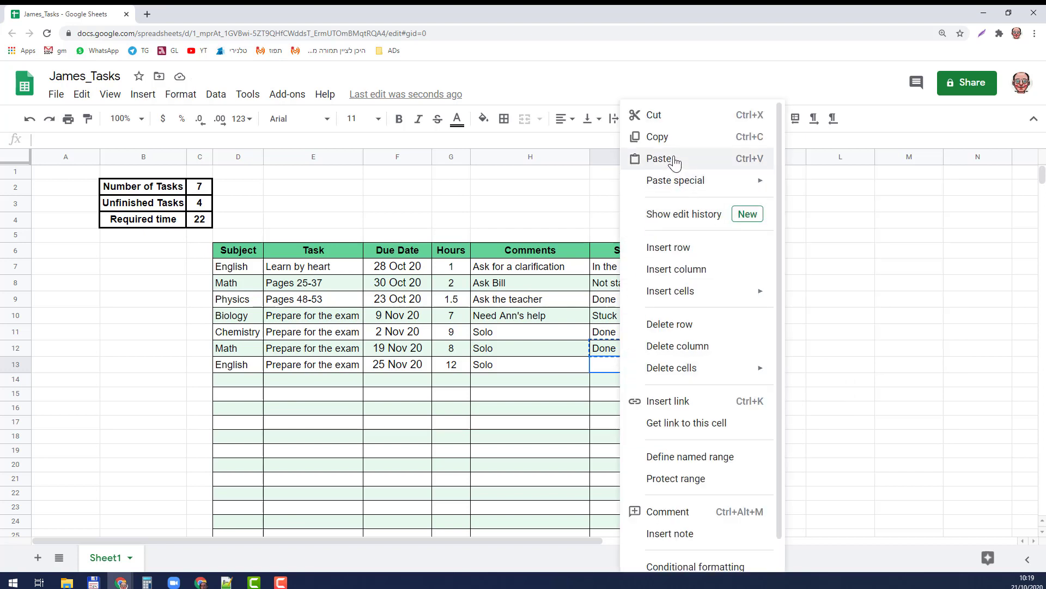
mouse_move(692, 189)
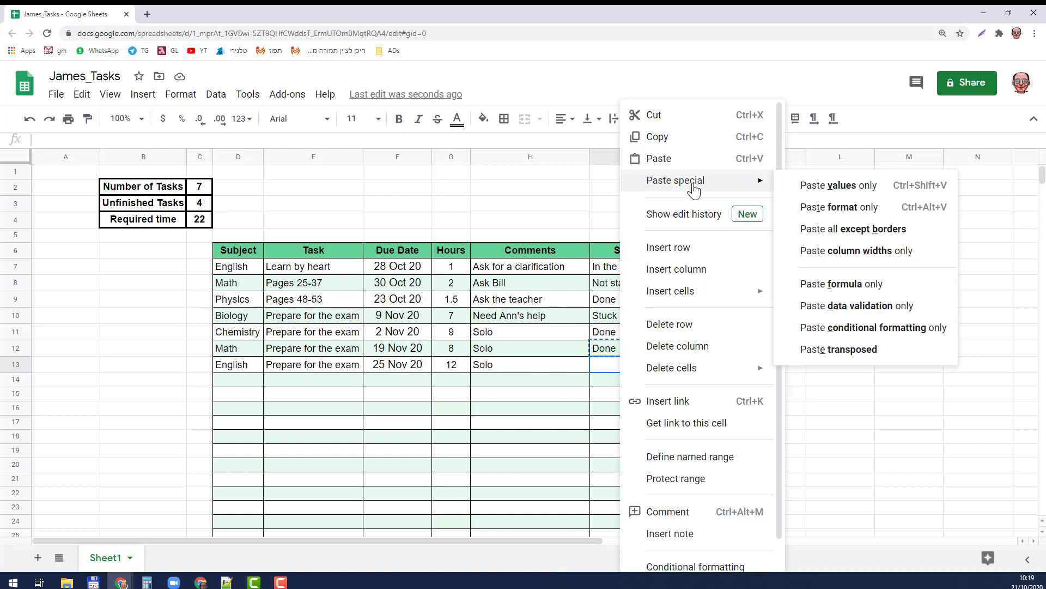
left_click(871, 306)
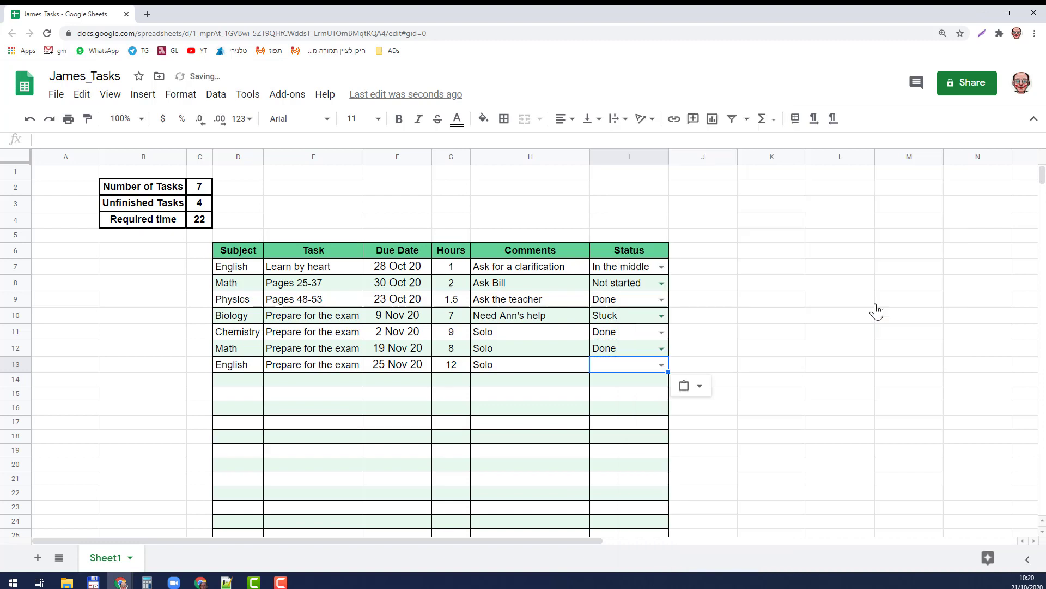
left_click(661, 366)
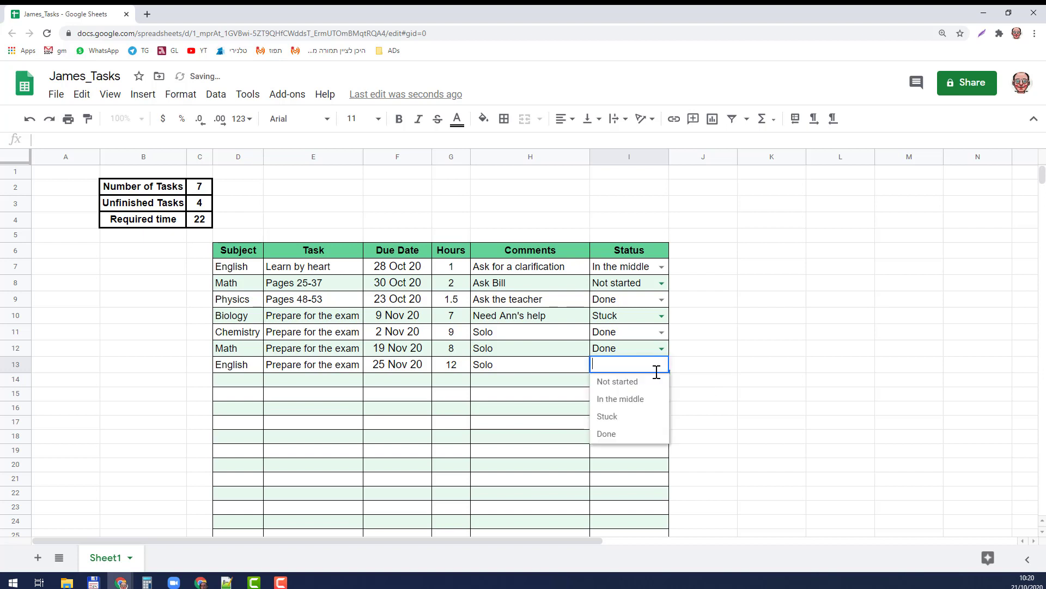
left_click(617, 382)
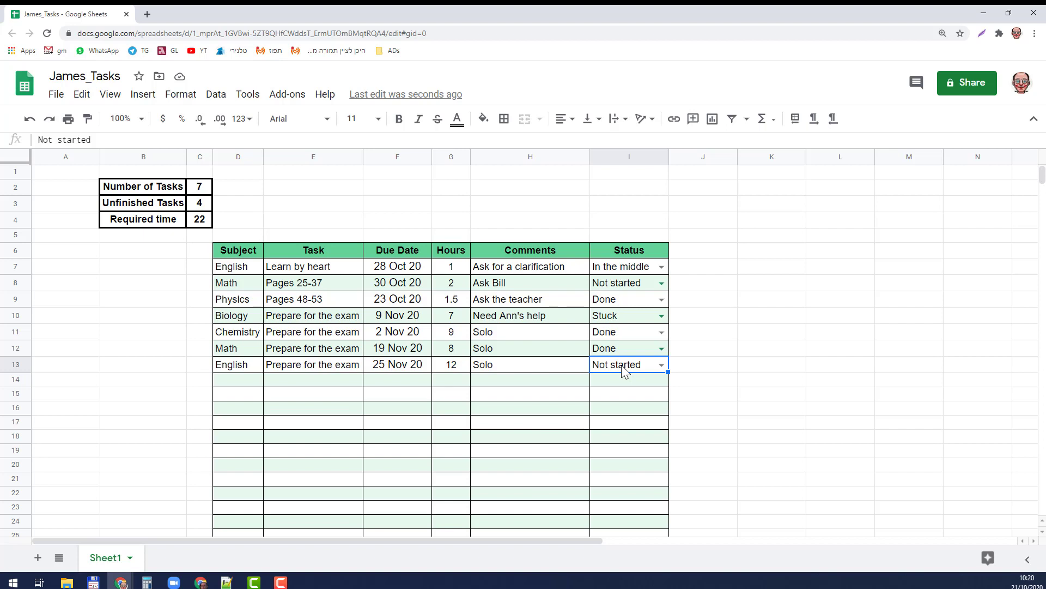
Paste I13's status dropdown rule only into I14:I23 and check that I14 now offers the options.
right_click(622, 366)
left_click(657, 137)
left_click(631, 383)
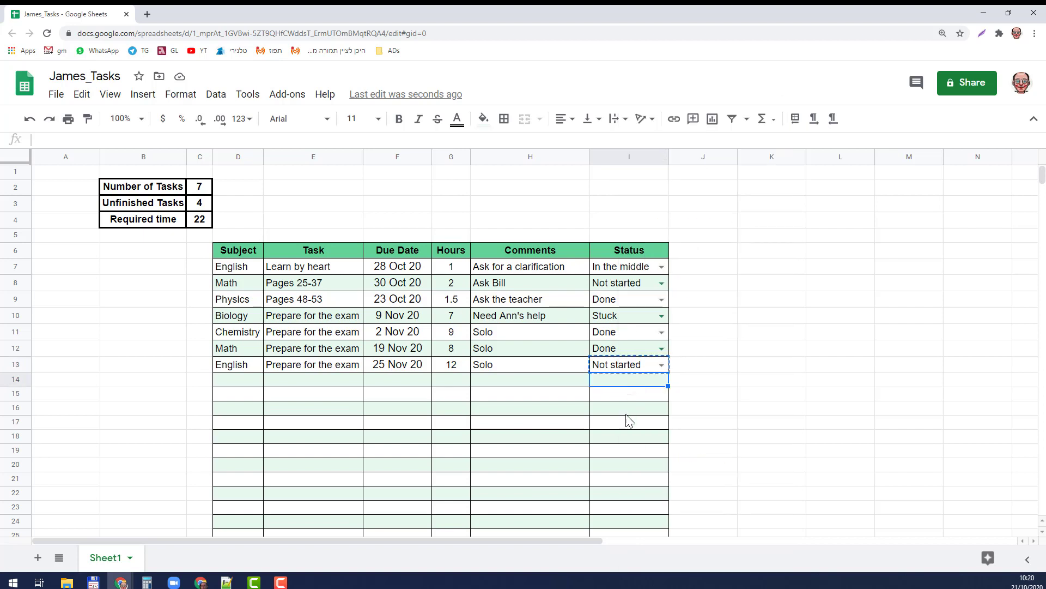
left_click(629, 511, "shift")
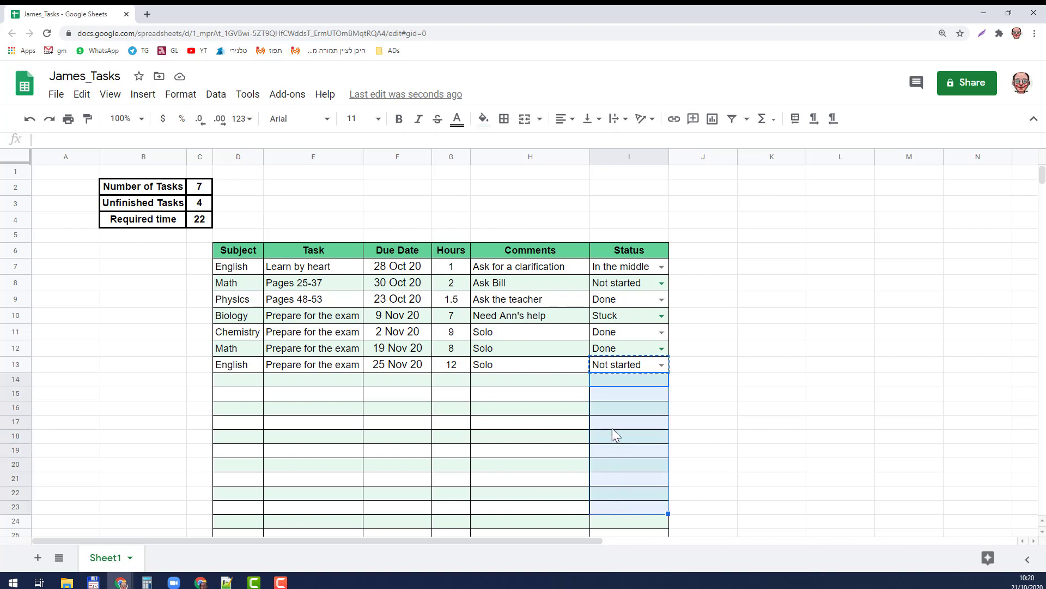
right_click(615, 409)
mouse_move(698, 181)
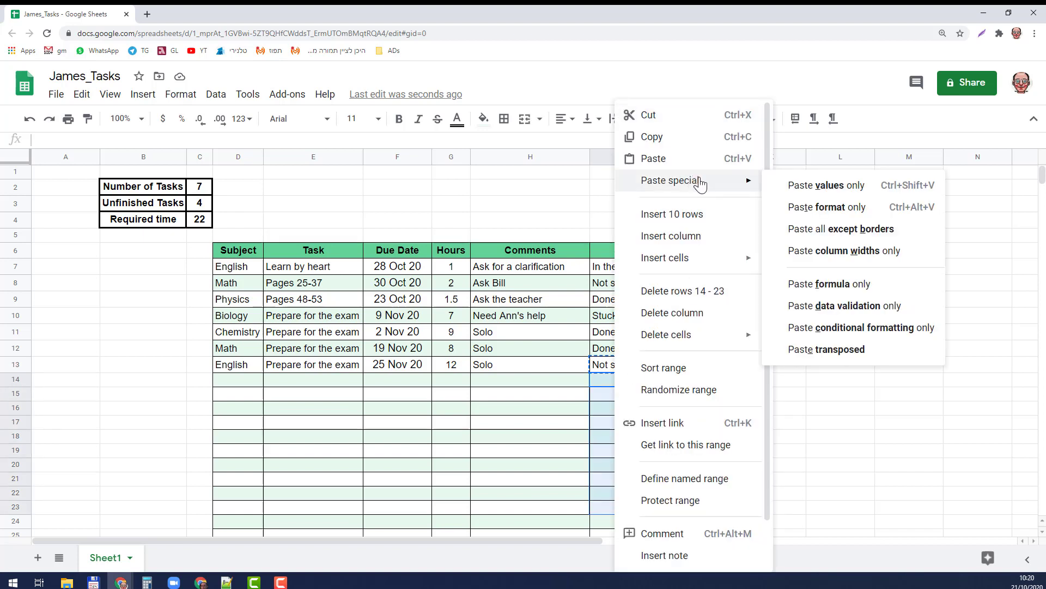
left_click(829, 306)
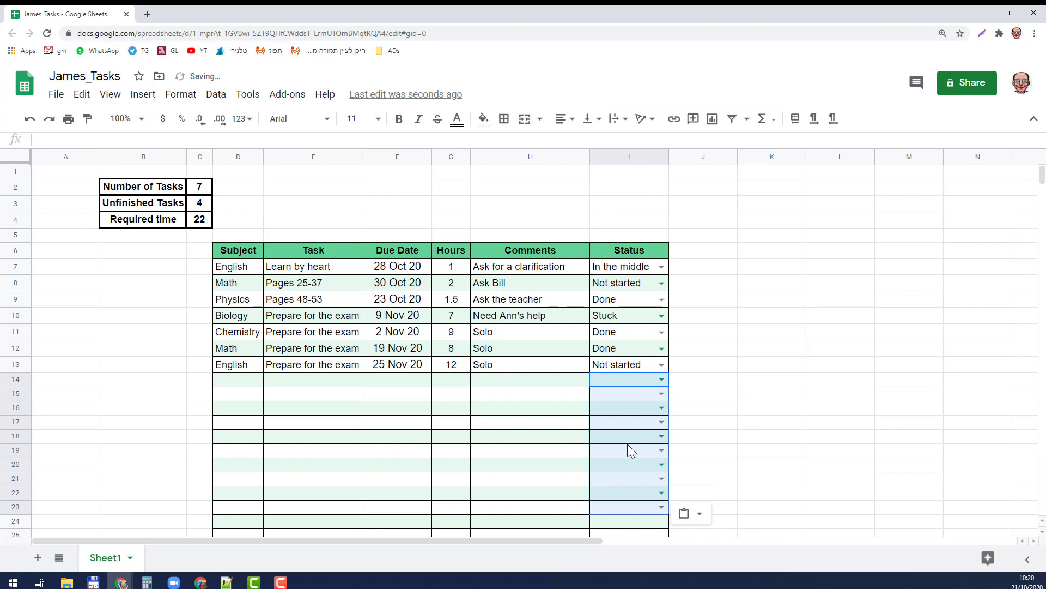
left_click(533, 425)
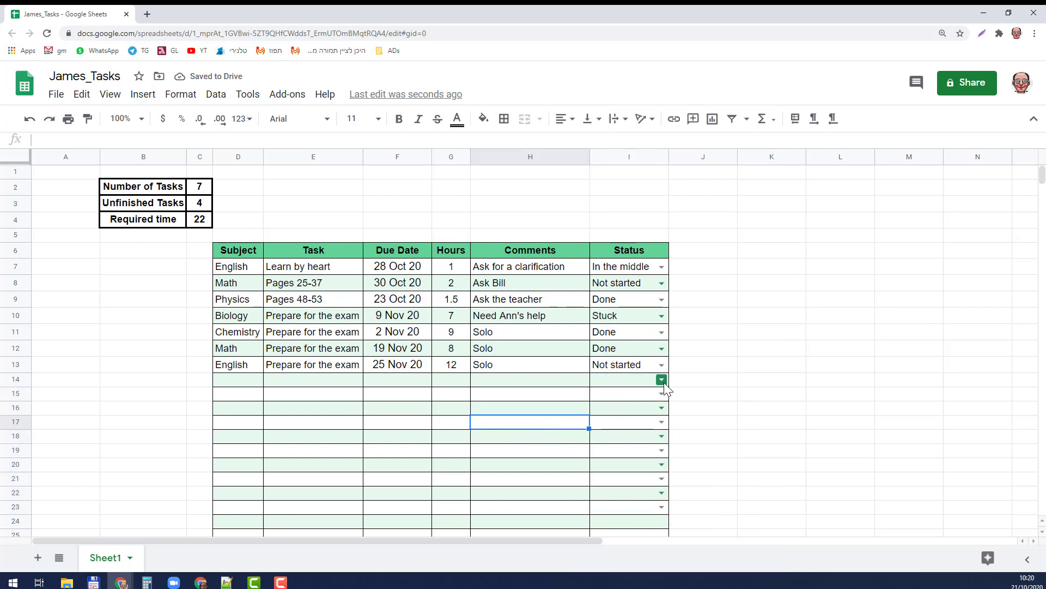
left_click(661, 379)
key("Escape")
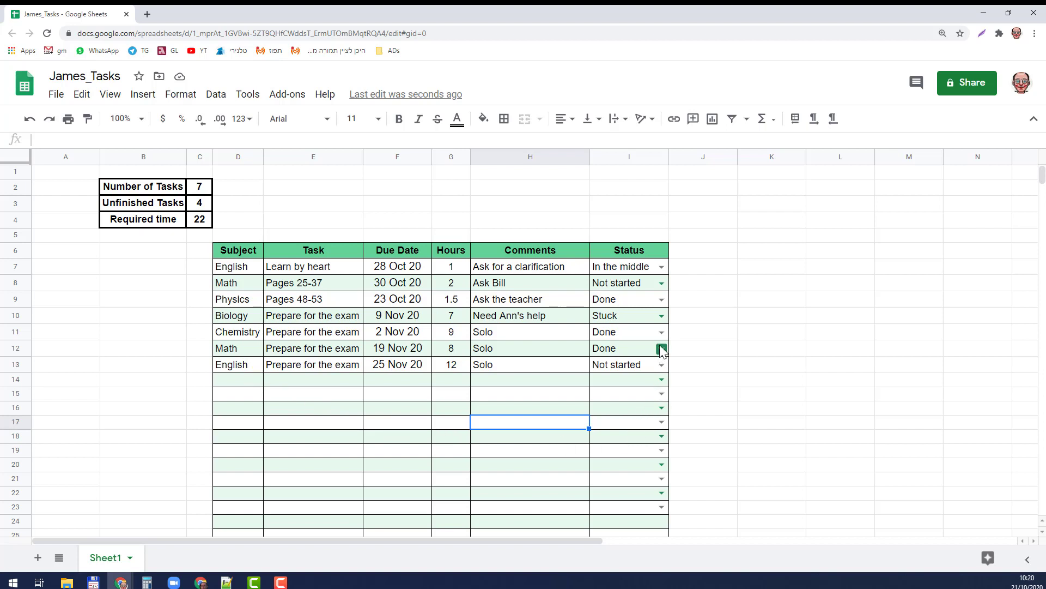
Change the Biology task's status in I10 to Done, then to Not started.
left_click(661, 315)
left_click(647, 385)
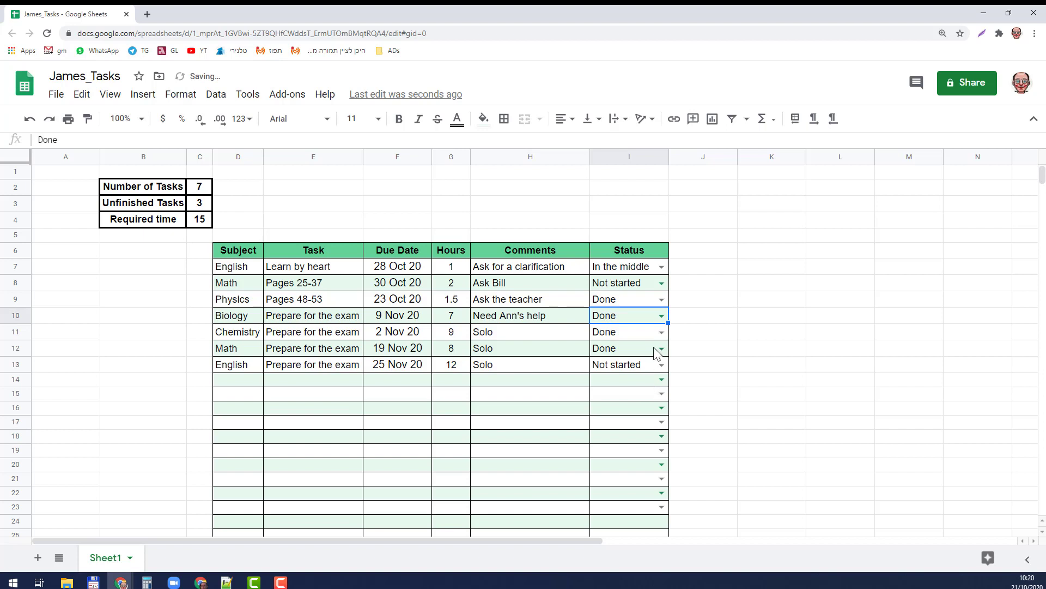
left_click(661, 316)
left_click(635, 334)
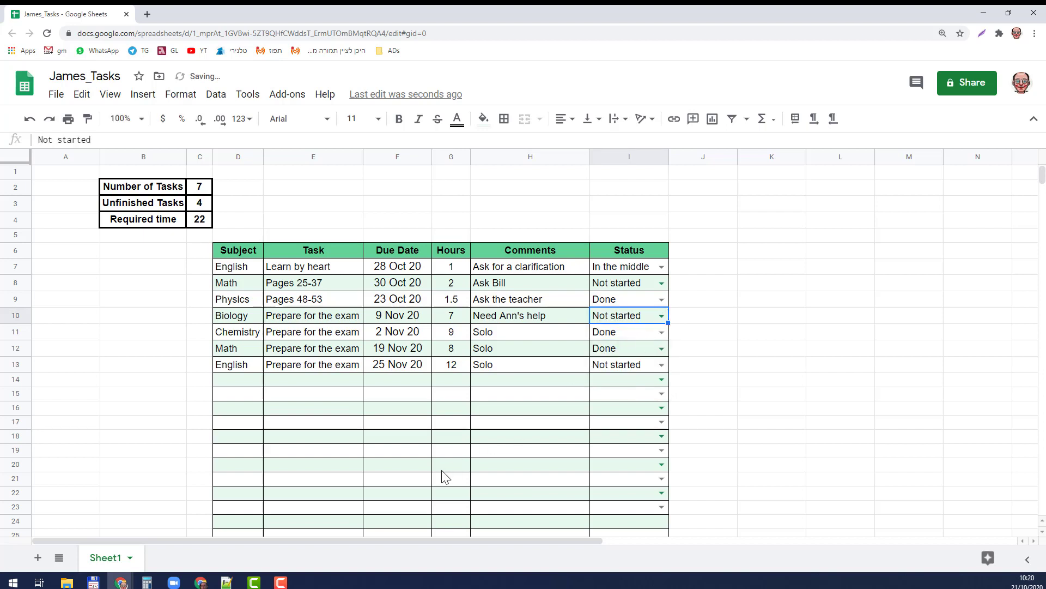